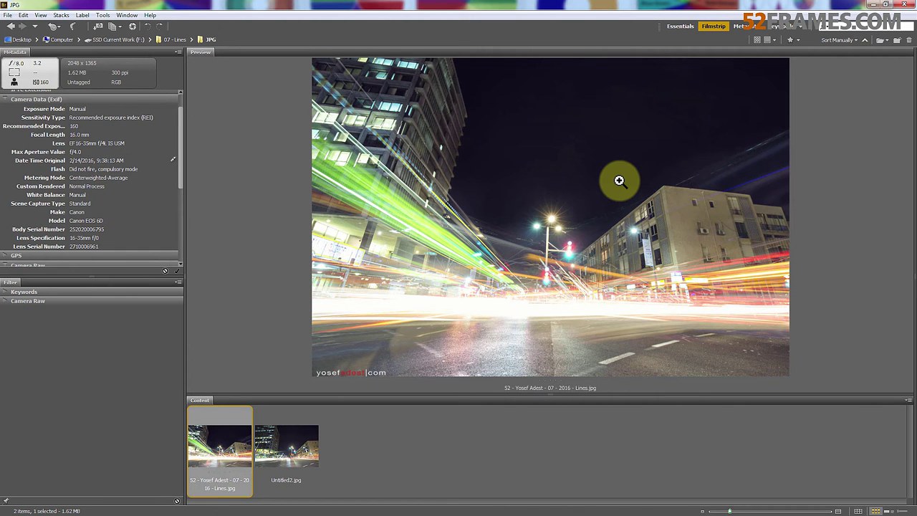
Switch from Adobe Bridge to the browser showing the six-colour wheel image
{"action": "key", "text": "alt+Tab"}
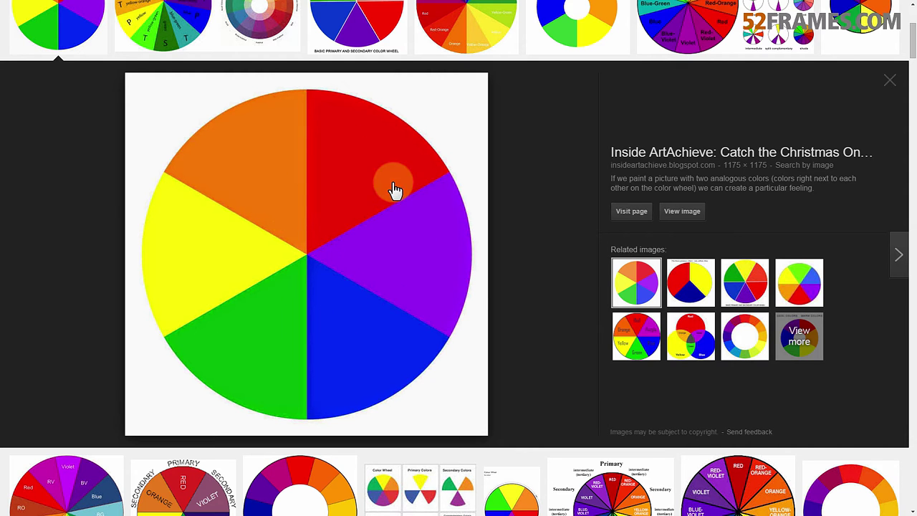
Scroll through the colour-wheel image results to look them over
{"action": "scroll", "coordinate": [480, 286], "scroll_direction": "up", "scroll_amount": 3}
{"action": "scroll", "coordinate": [481, 287], "scroll_direction": "down", "scroll_amount": 7}
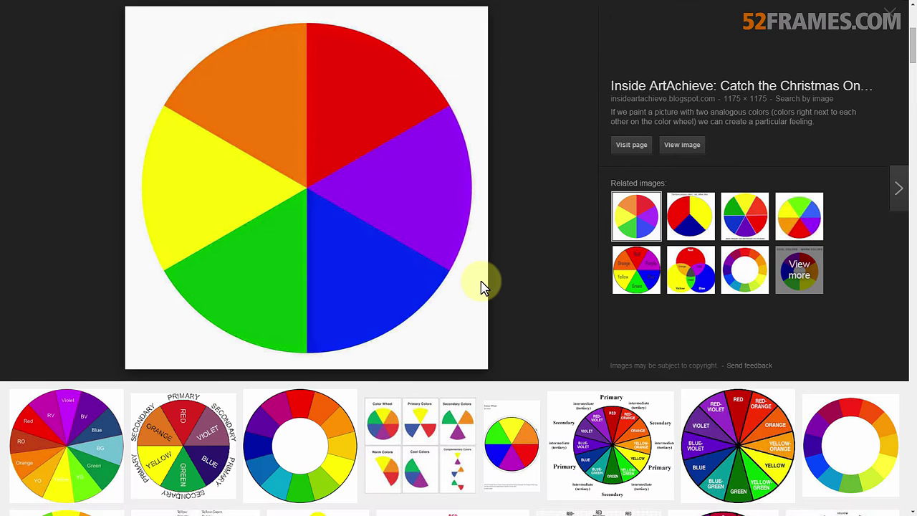
{"action": "scroll", "coordinate": [484, 286], "scroll_direction": "up", "scroll_amount": 4}
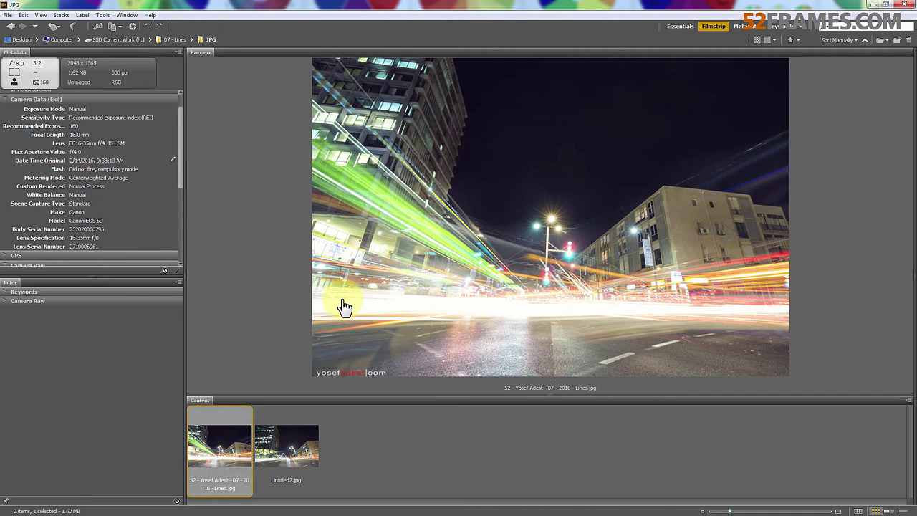
Open the light-trails street photo in Camera Raw and show its Split Toning settings
{"action": "right_click", "coordinate": [212, 435]}
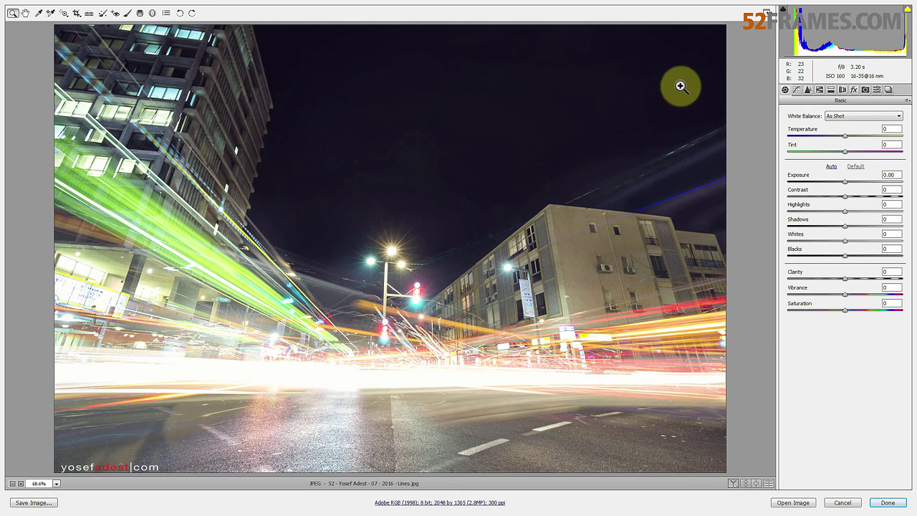
{"action": "left_click", "coordinate": [829, 89]}
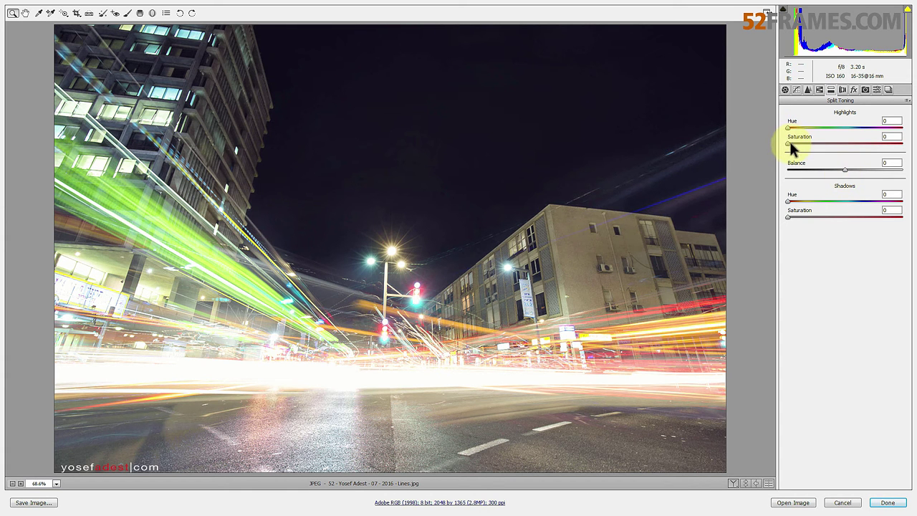
Preview highlight hues at full saturation, then settle on warm orange-yellow (hue ~40) at saturation 75
{"action": "left_click_drag", "start_coordinate": [790, 143], "coordinate": [907, 150]}
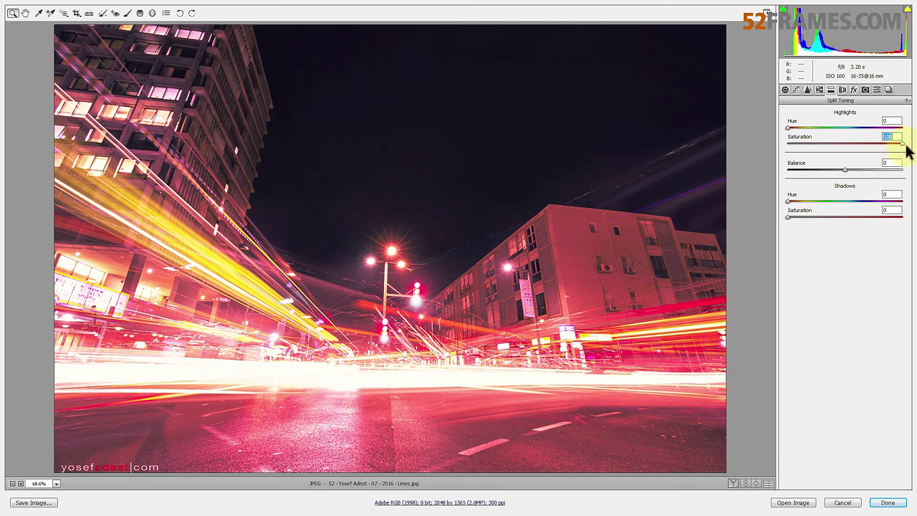
{"action": "left_click", "coordinate": [787, 128]}
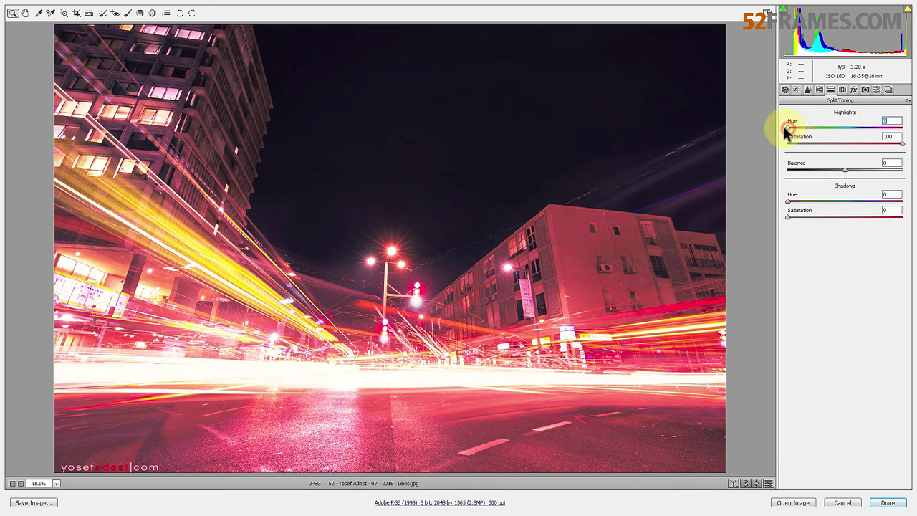
{"action": "mouse_move", "coordinate": [785, 129]}
{"action": "left_mouse_down"}
{"action": "mouse_move", "coordinate": [902, 130]}
{"action": "mouse_move", "coordinate": [781, 142]}
{"action": "left_mouse_up"}
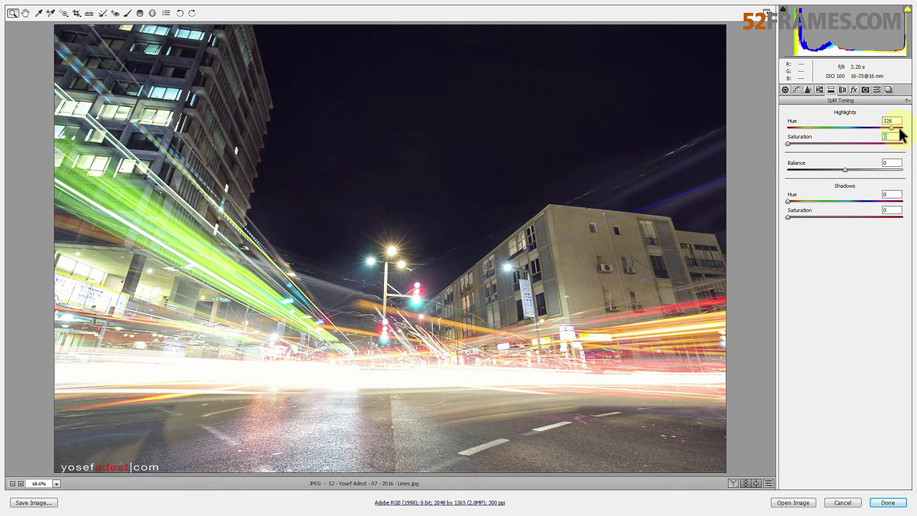
{"action": "left_click_drag", "start_coordinate": [892, 130], "coordinate": [814, 134]}
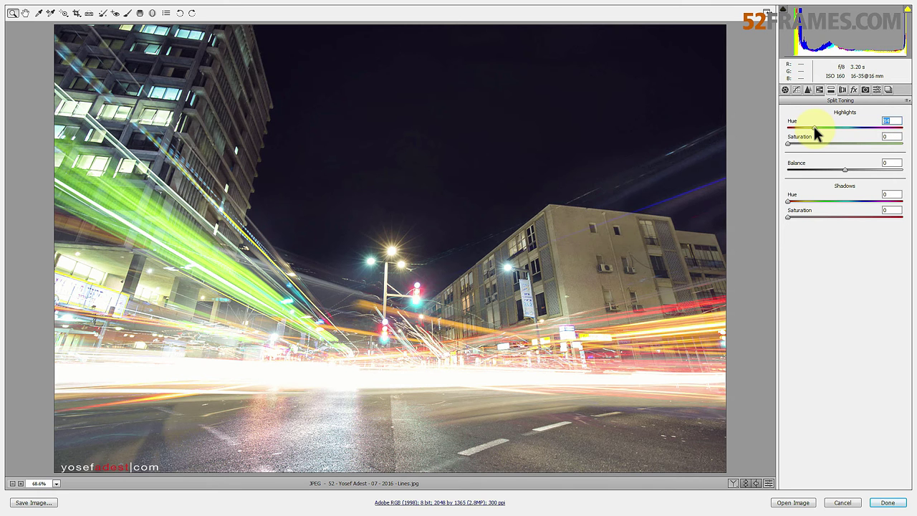
{"action": "left_click_drag", "start_coordinate": [814, 128], "coordinate": [866, 131]}
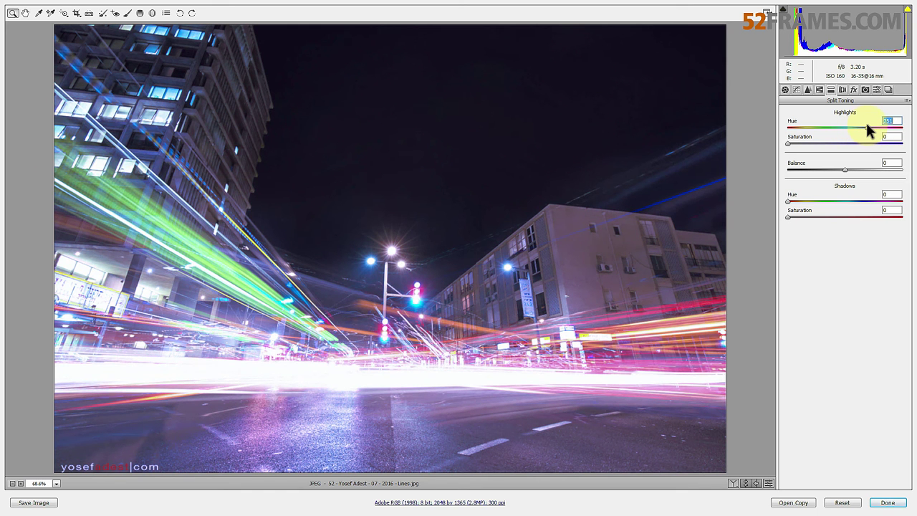
{"action": "left_click_drag", "start_coordinate": [866, 126], "coordinate": [866, 126]}
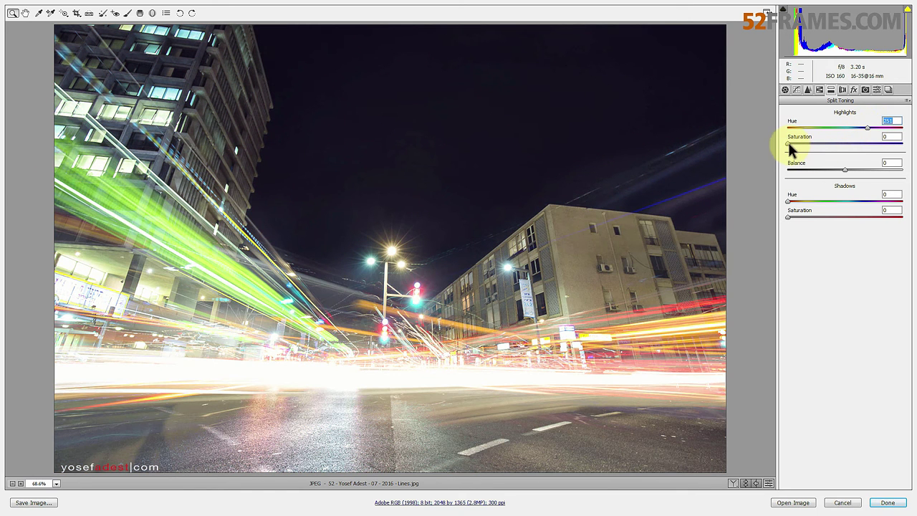
{"action": "left_click_drag", "start_coordinate": [789, 143], "coordinate": [875, 142]}
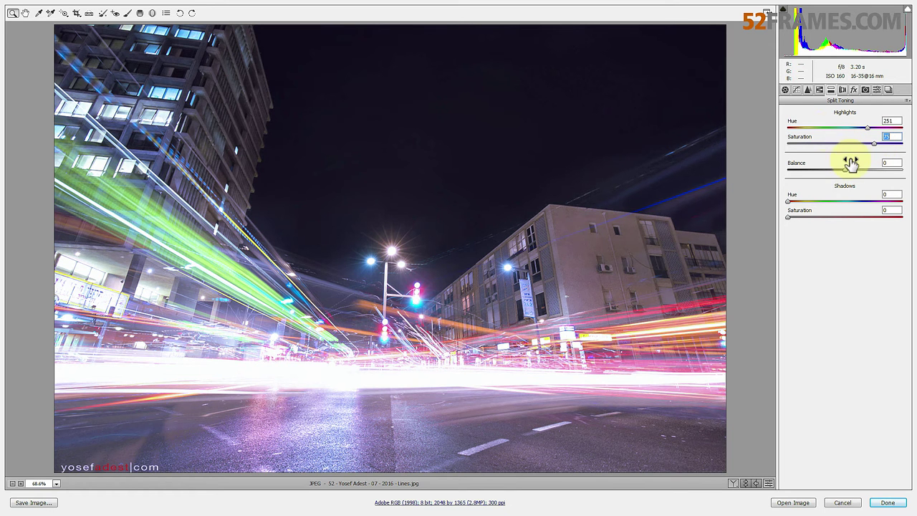
{"action": "left_click", "coordinate": [801, 129], "text": "alt"}
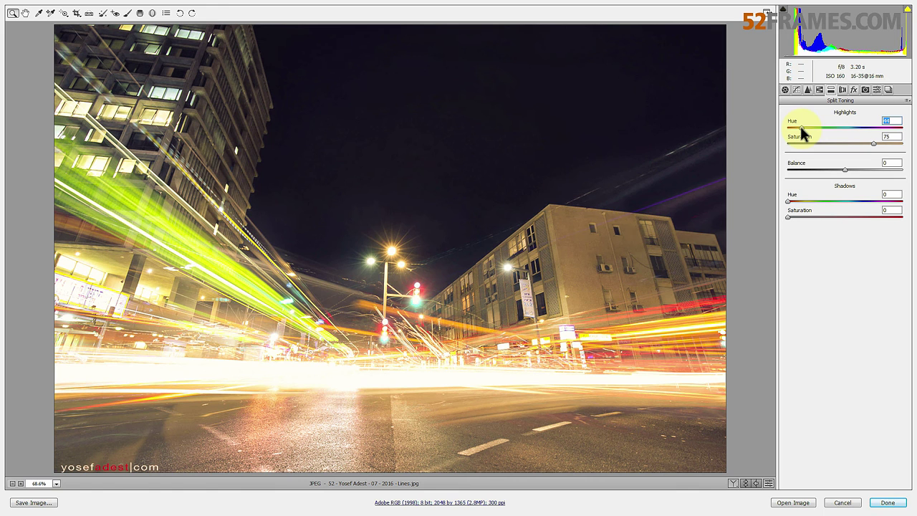
In the full-screen browser, replace the colour-wheel query with a 'transformers age of extinction' image search
{"action": "key", "text": "alt+Tab"}
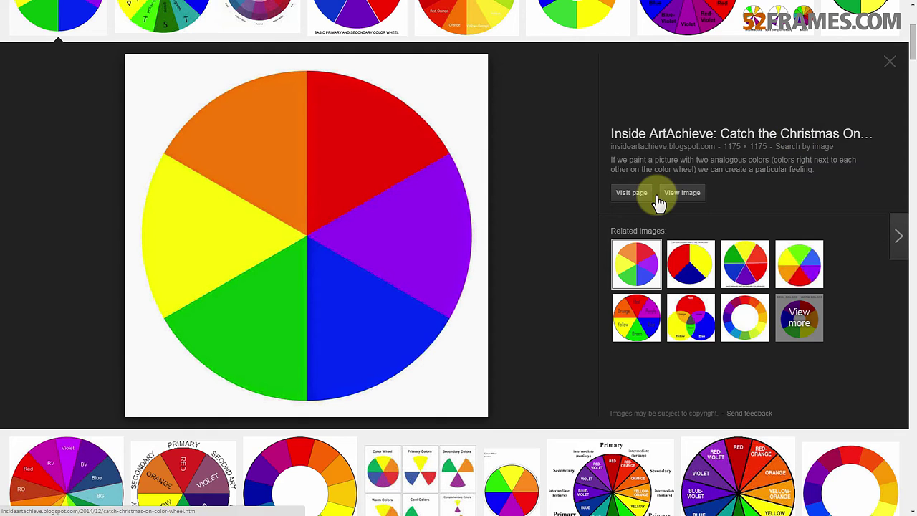
{"action": "scroll", "coordinate": [659, 204], "scroll_direction": "up", "scroll_amount": 3}
{"action": "left_click_drag", "start_coordinate": [231, 21], "coordinate": [80, 18]}
{"action": "key", "text": "F11"}
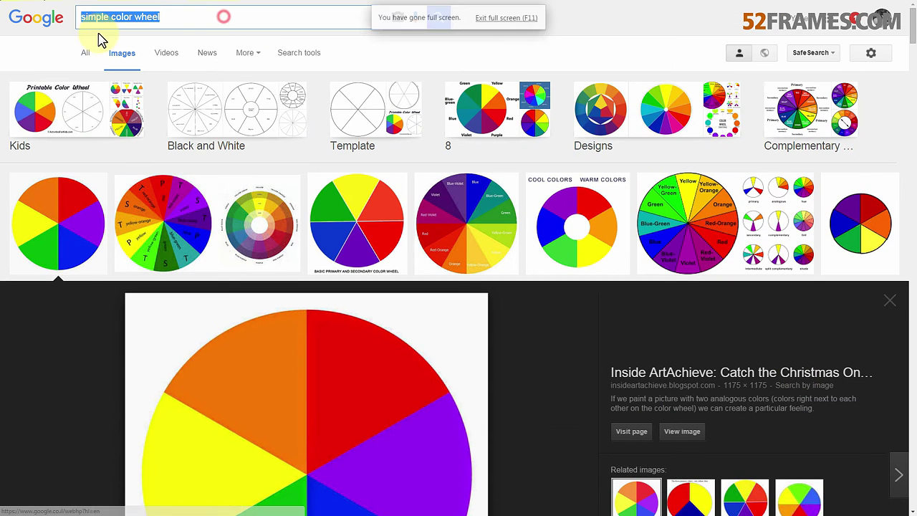
{"action": "type", "text": "transf"}
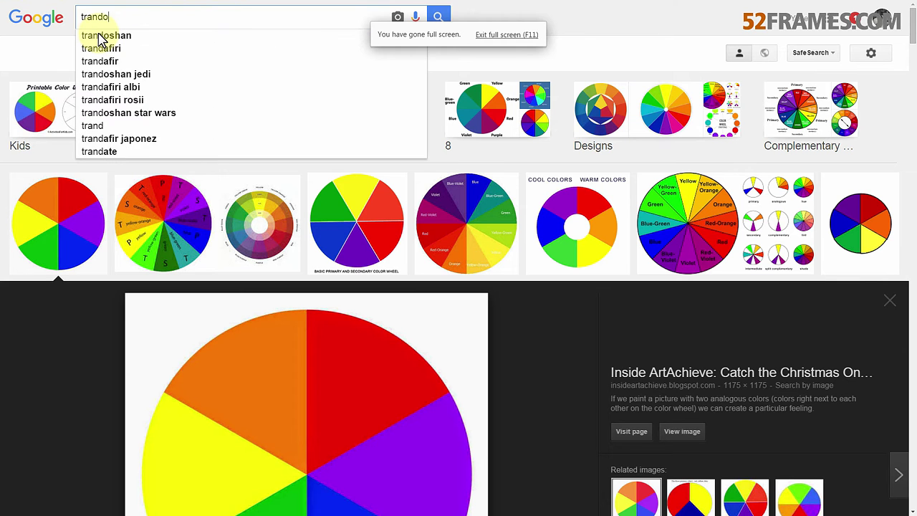
{"action": "type", "text": "ormers"}
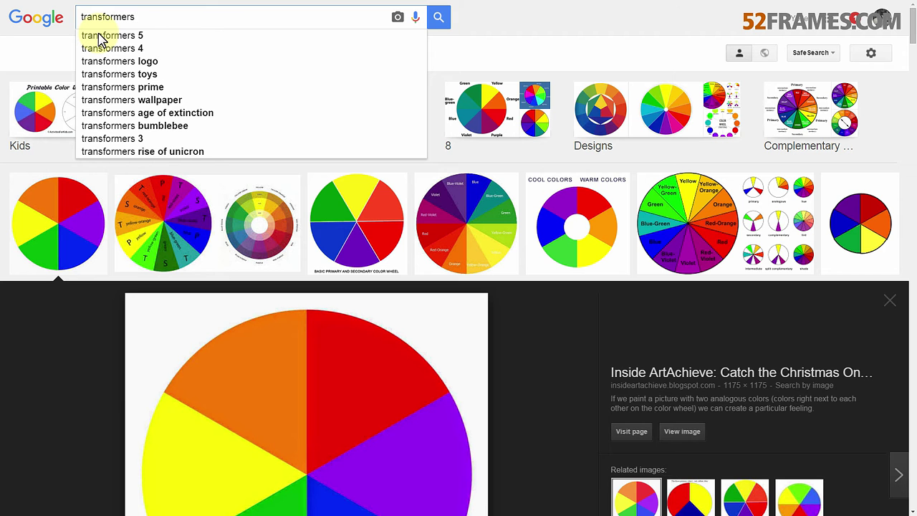
{"action": "left_click", "coordinate": [179, 112]}
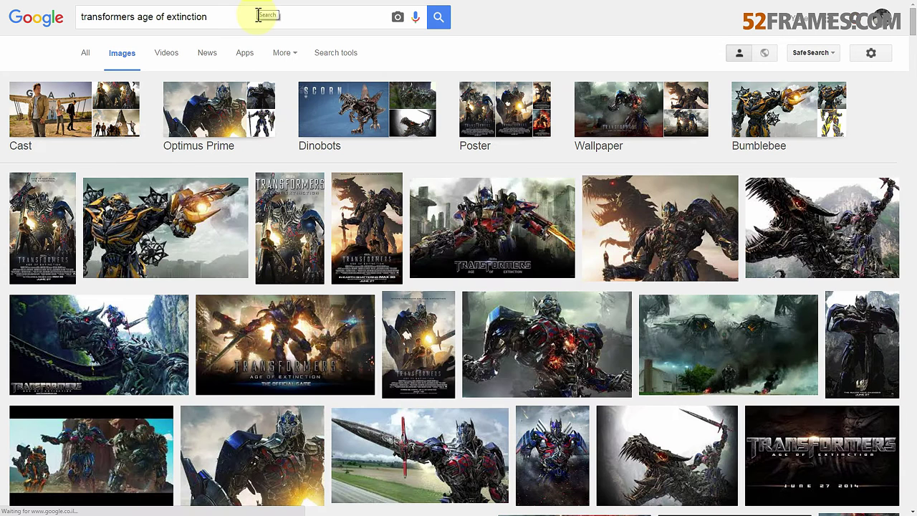
Scroll the results and preview the blue-toned IMDb still and the flaming Optimus image
{"action": "scroll", "coordinate": [210, 215], "scroll_direction": "down", "scroll_amount": 2}
{"action": "scroll", "coordinate": [205, 236], "scroll_direction": "down", "scroll_amount": 2}
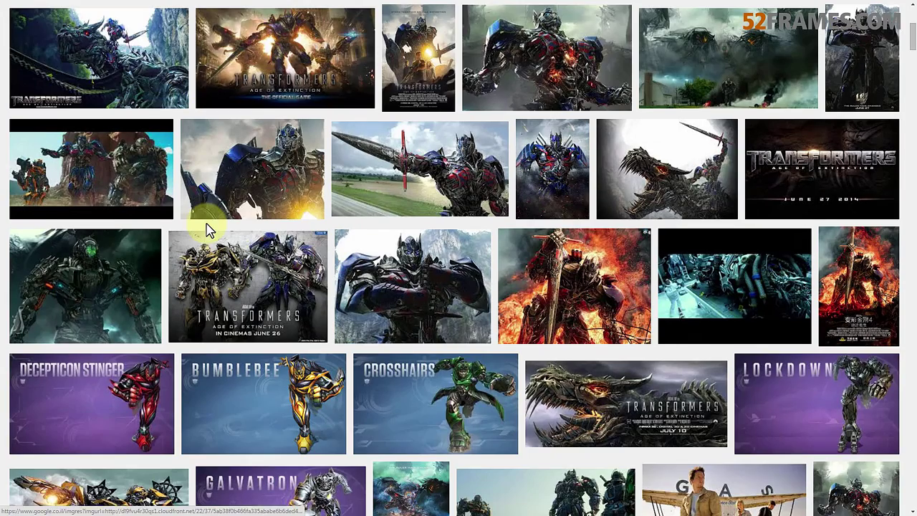
{"action": "scroll", "coordinate": [223, 219], "scroll_direction": "down", "scroll_amount": 1}
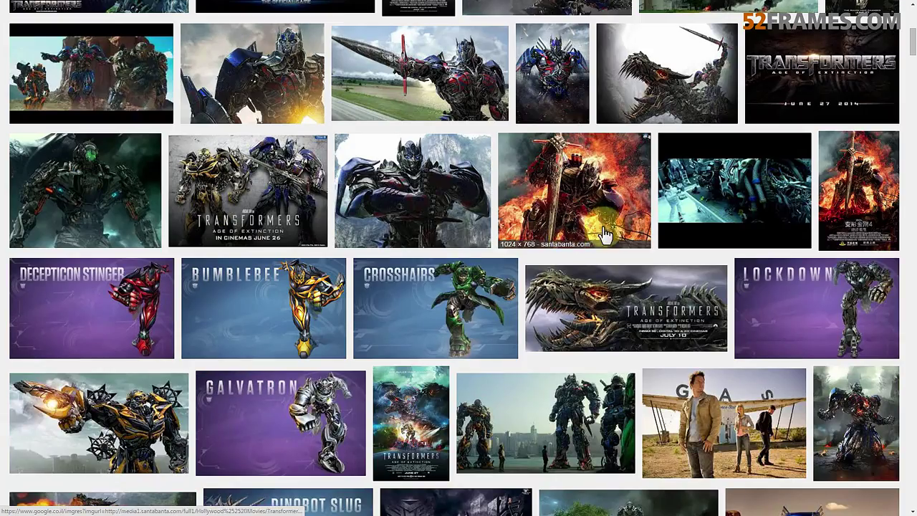
{"action": "left_click", "coordinate": [701, 191]}
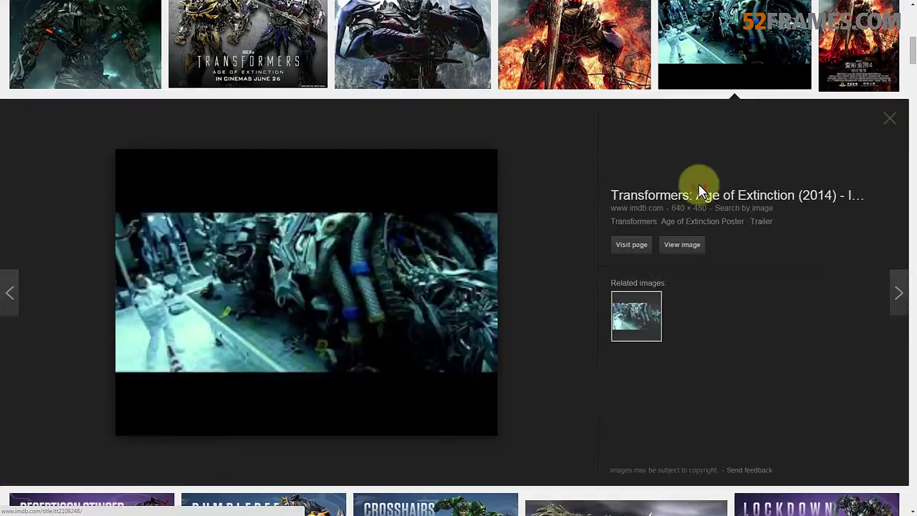
{"action": "left_click", "coordinate": [585, 41]}
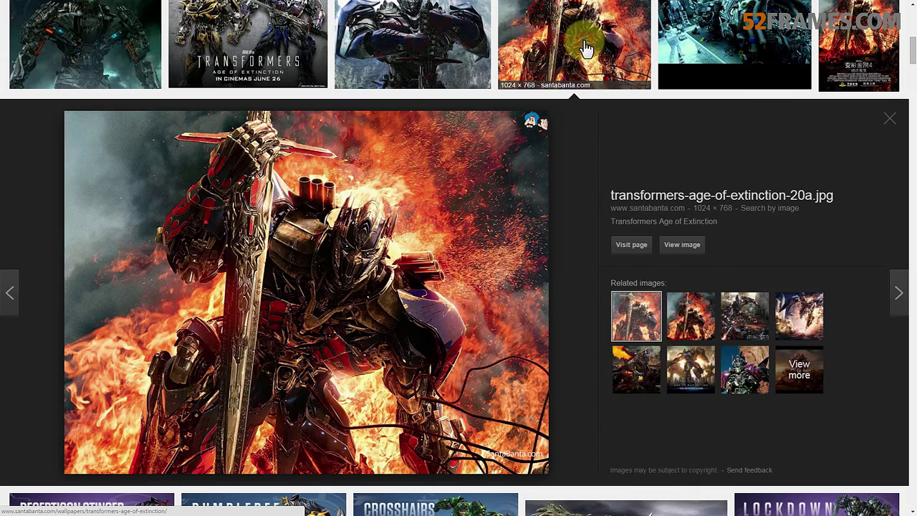
{"action": "scroll", "coordinate": [593, 221], "scroll_direction": "down", "scroll_amount": 5}
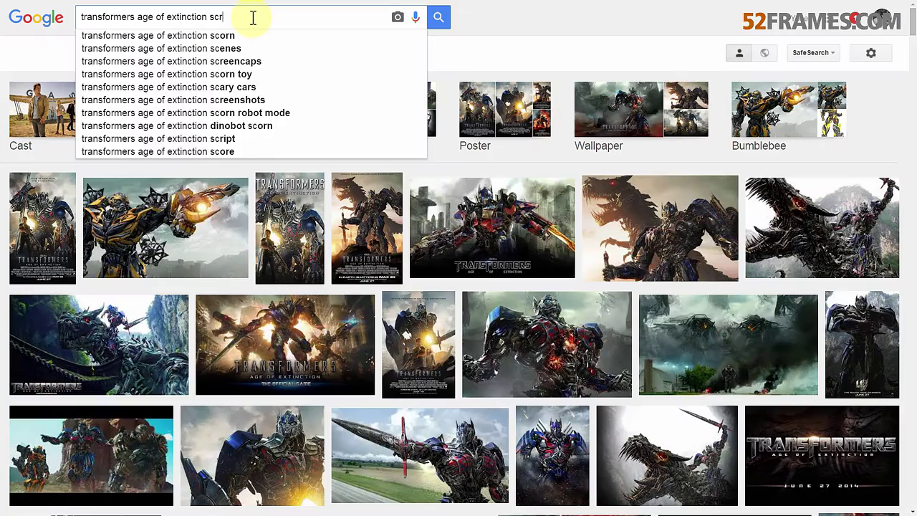
Search 'transformers age of extinction screenshot', preview the canyon Optimus still, then return to Camera Raw
{"action": "type", "text": "reenshot"}
{"action": "key", "text": "Return"}
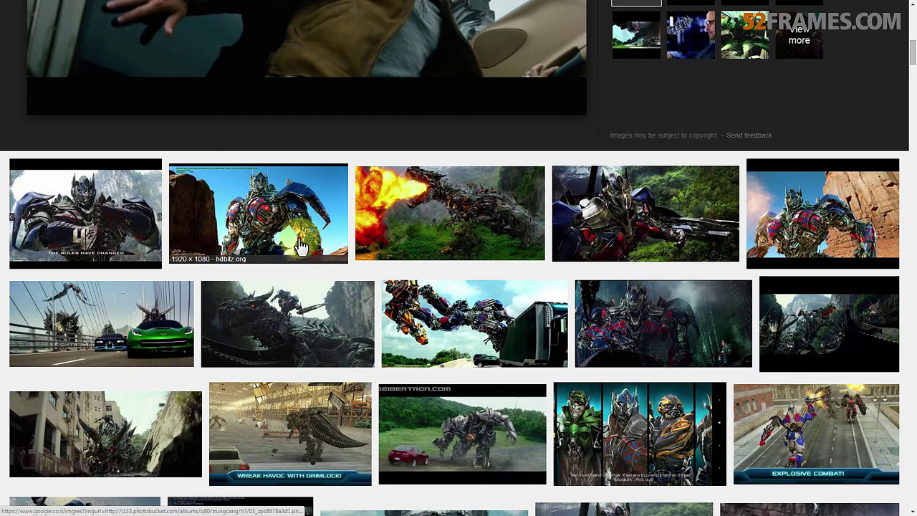
{"action": "left_click", "coordinate": [254, 237]}
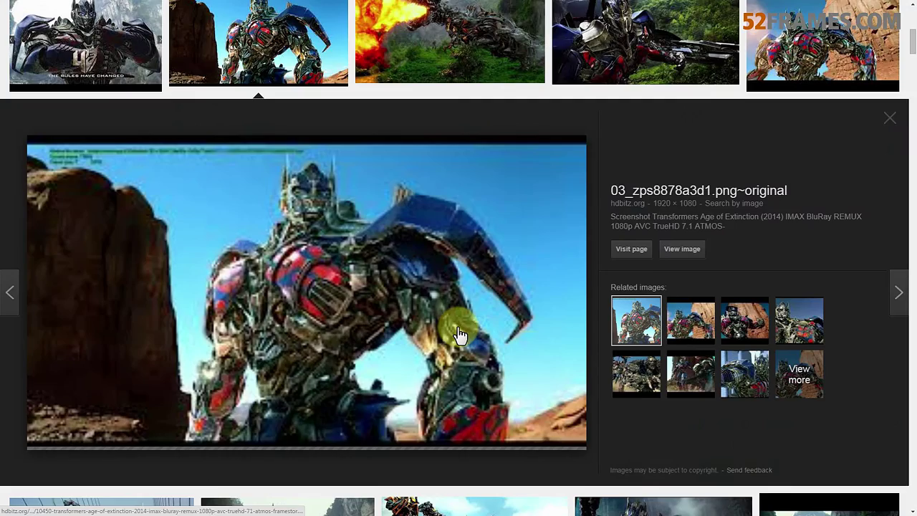
{"action": "scroll", "coordinate": [459, 334], "scroll_direction": "down", "scroll_amount": 8}
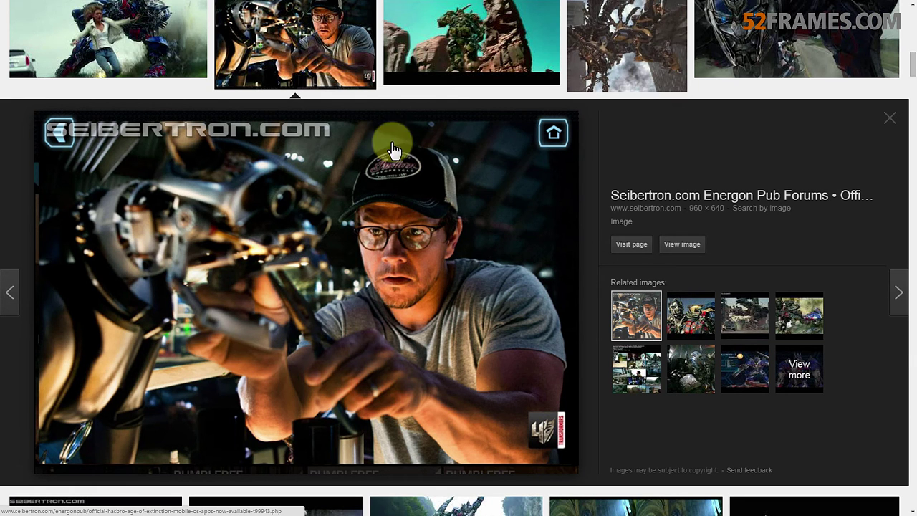
{"action": "scroll", "coordinate": [471, 304], "scroll_direction": "down", "scroll_amount": 3}
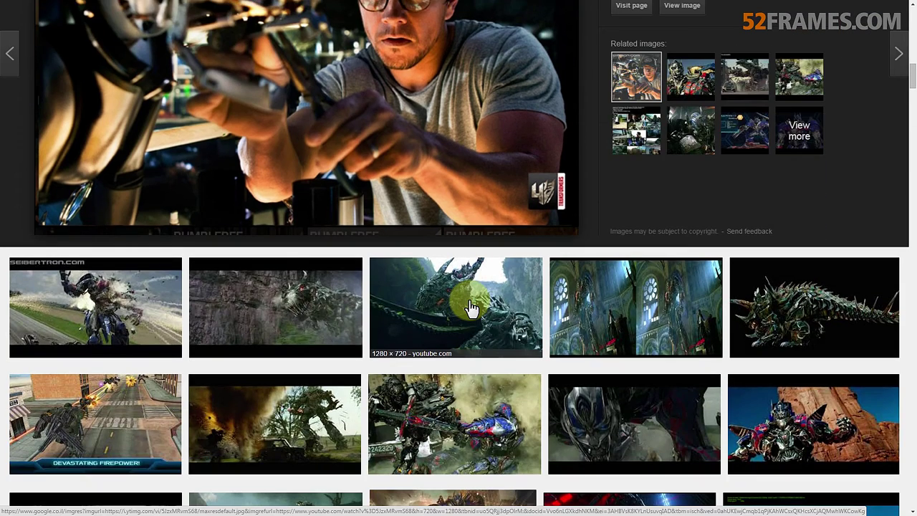
{"action": "key", "text": "alt+Tab"}
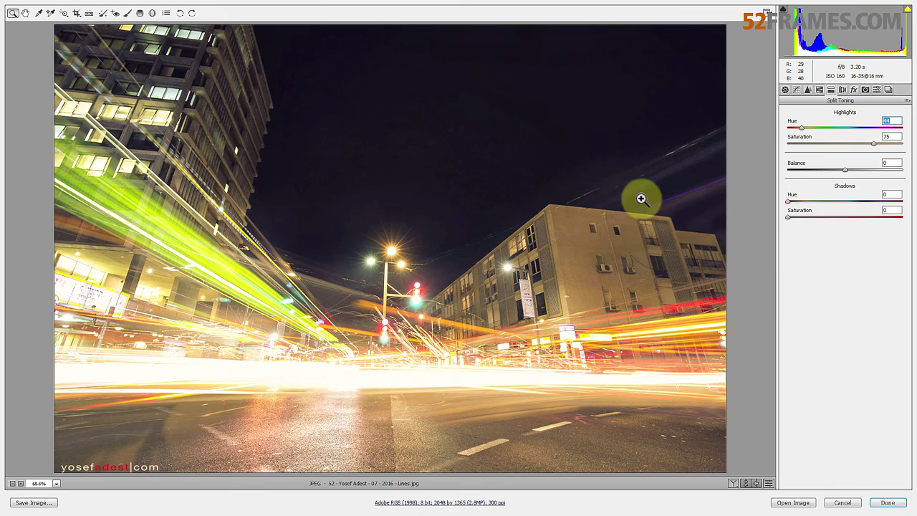
Tint highlights faintly warm (hue 35, saturation 14) and shadows blue (hue 219, saturation 45)
{"action": "left_click_drag", "start_coordinate": [802, 127], "coordinate": [799, 127]}
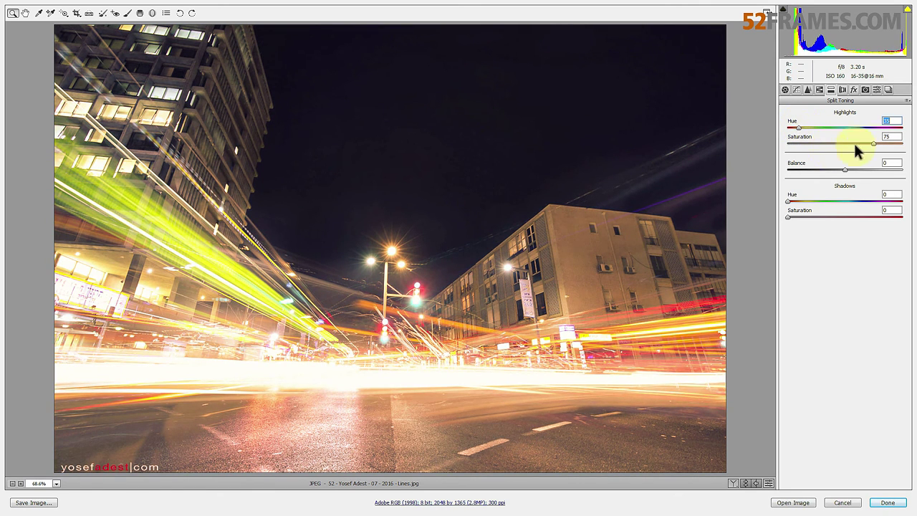
{"action": "double_click", "coordinate": [872, 143]}
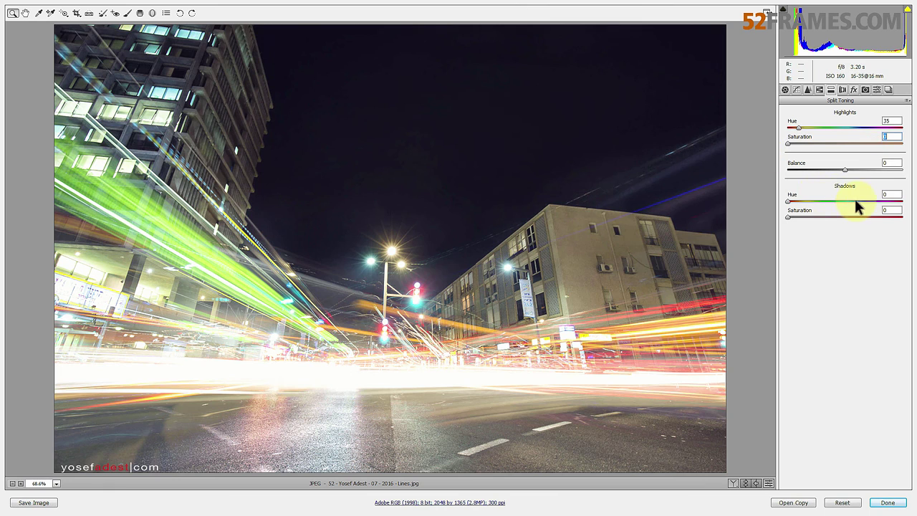
{"action": "left_click_drag", "start_coordinate": [856, 200], "coordinate": [855, 196]}
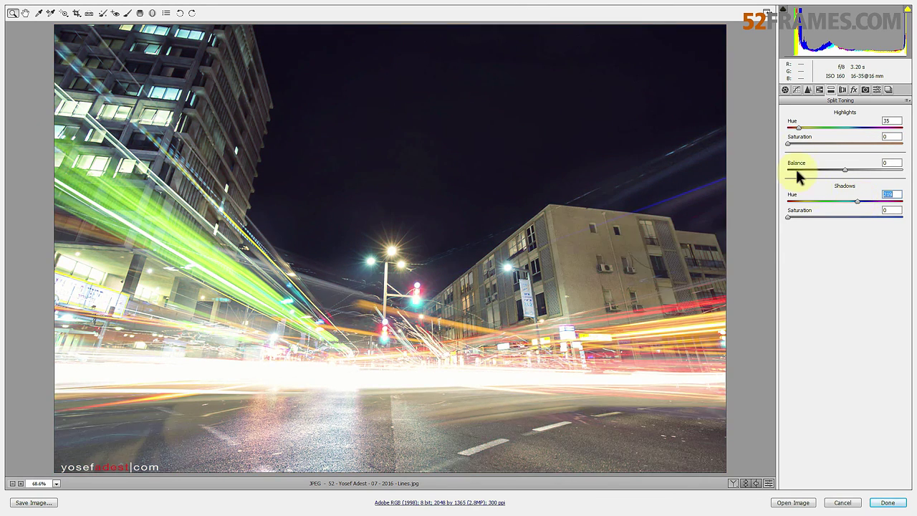
{"action": "left_click_drag", "start_coordinate": [788, 144], "coordinate": [803, 141]}
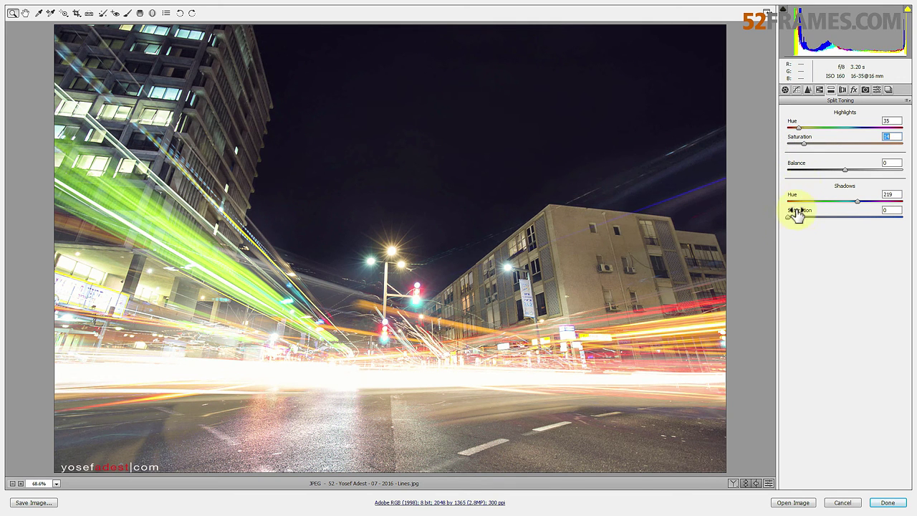
{"action": "left_click_drag", "start_coordinate": [788, 217], "coordinate": [838, 216]}
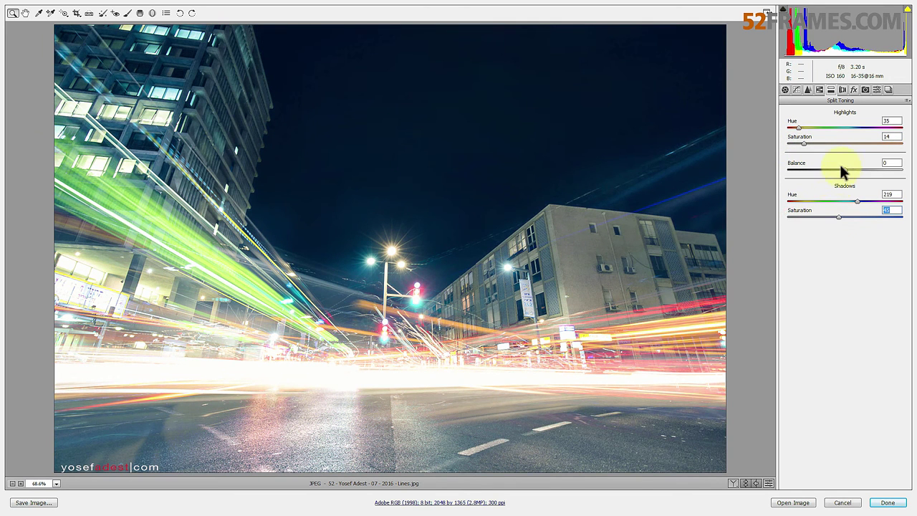
Sweep the split toning Balance toward shadows, fully to highlights, then back near neutral
{"action": "left_click_drag", "start_coordinate": [846, 170], "coordinate": [768, 170]}
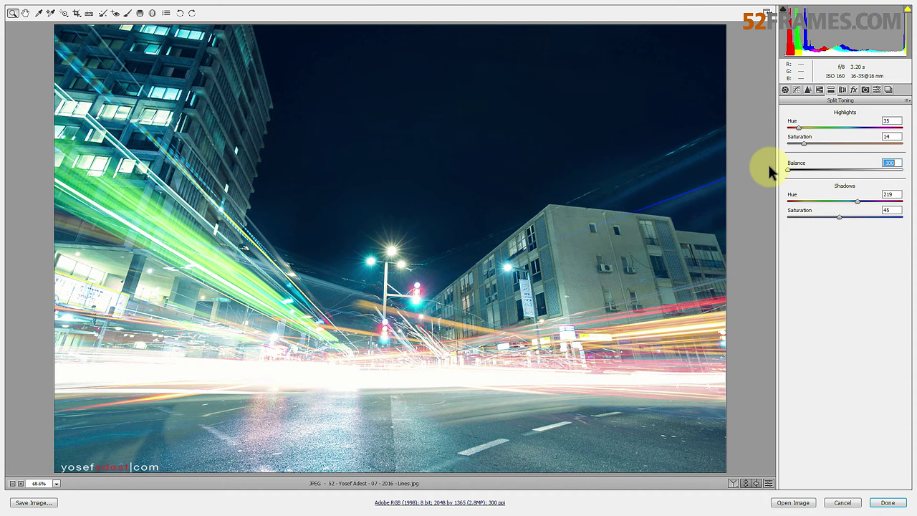
{"action": "left_click_drag", "start_coordinate": [768, 164], "coordinate": [904, 171]}
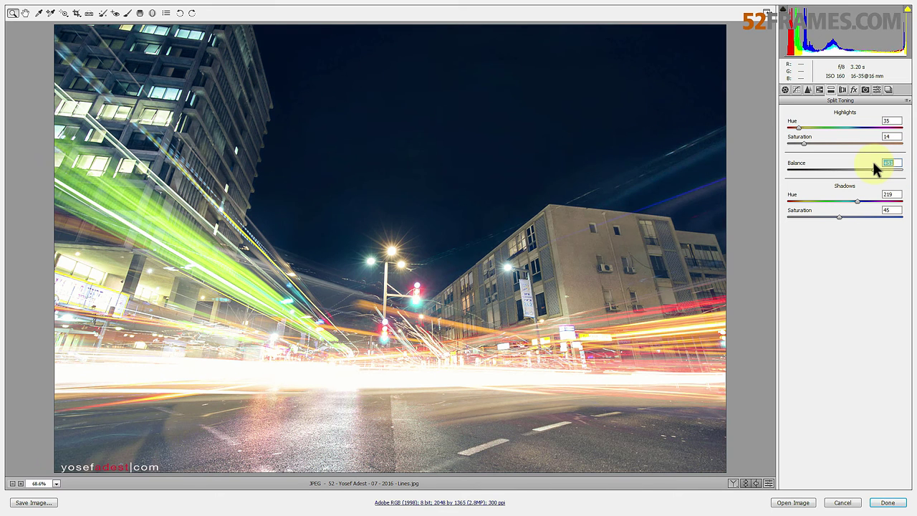
{"action": "left_click_drag", "start_coordinate": [904, 170], "coordinate": [848, 172]}
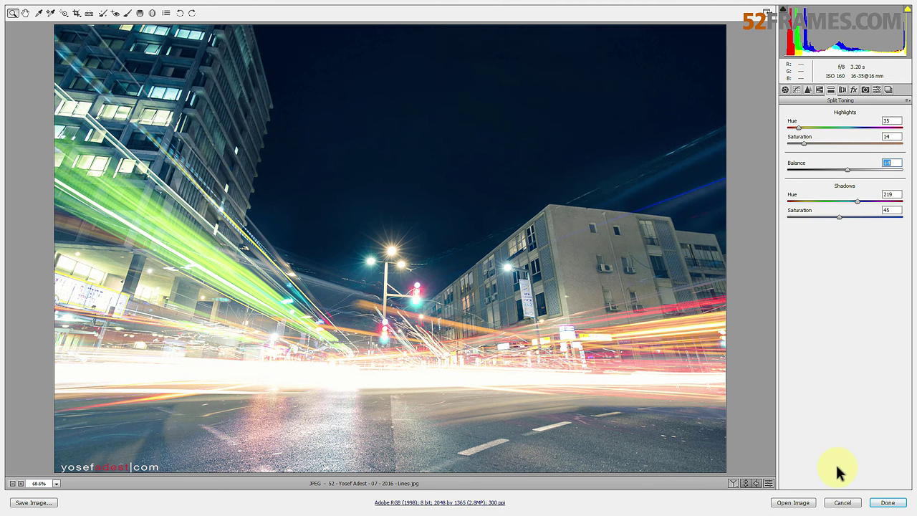
Discard the street photo edits and open the Top52 railing alley photo in Camera Raw's Split Toning
{"action": "left_click", "coordinate": [842, 502]}
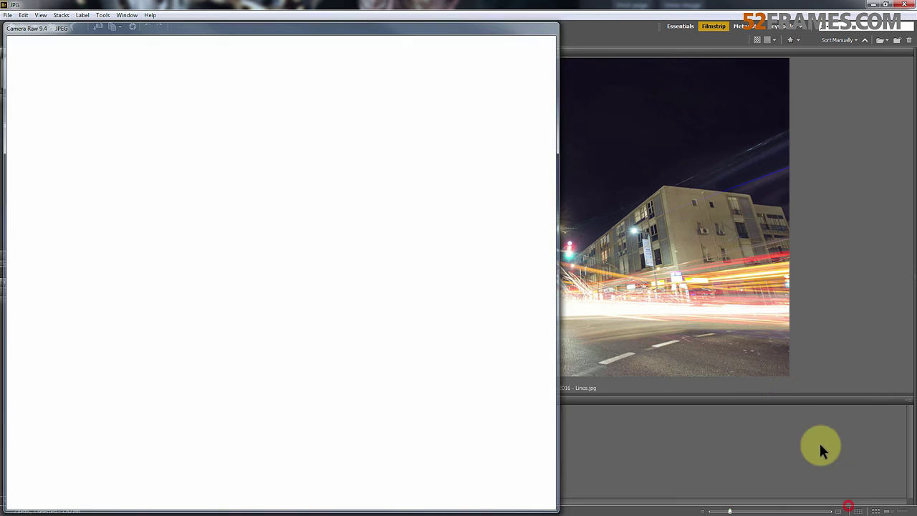
{"action": "key", "text": "alt+Tab"}
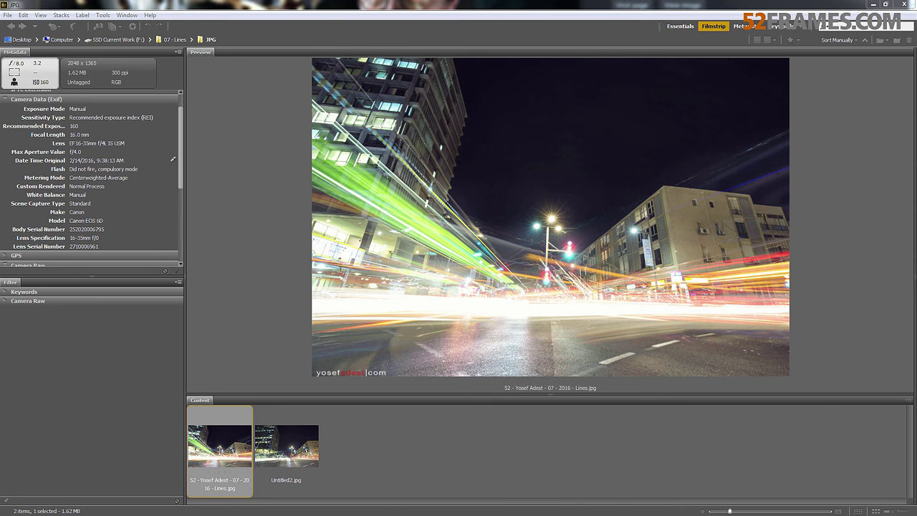
{"action": "left_click_drag", "start_coordinate": [916, 251], "coordinate": [575, 256]}
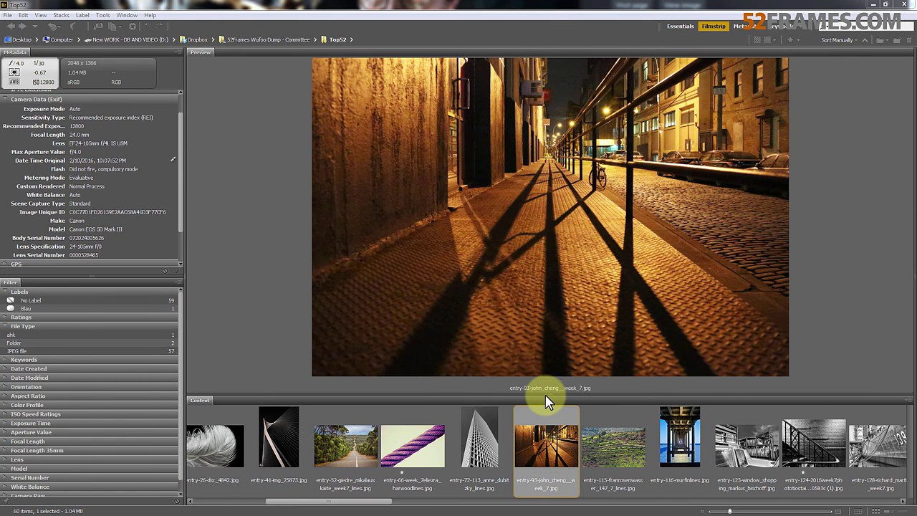
{"action": "right_click", "coordinate": [546, 439]}
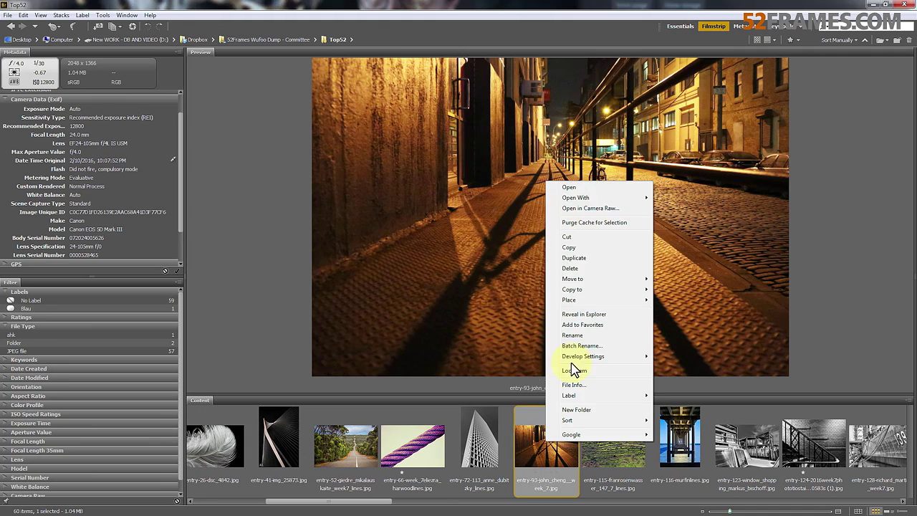
{"action": "left_click", "coordinate": [589, 208]}
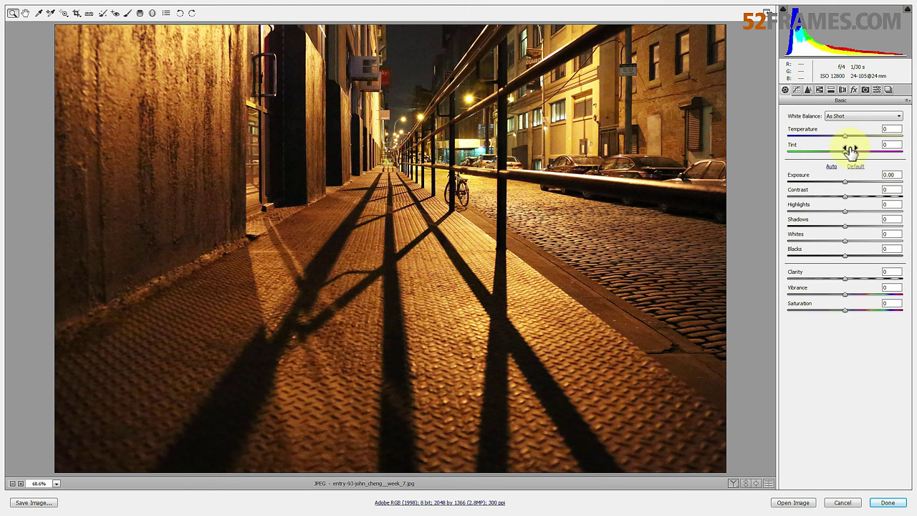
{"action": "left_click", "coordinate": [830, 89]}
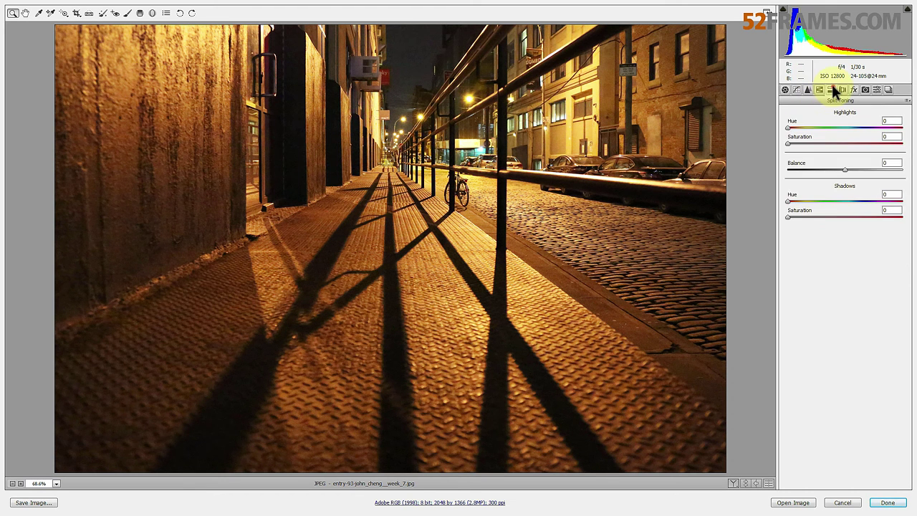
Tint the alley shadows blue at hue 222, saturation 83, balance +36, and preview before/after
{"action": "left_click", "coordinate": [858, 200]}
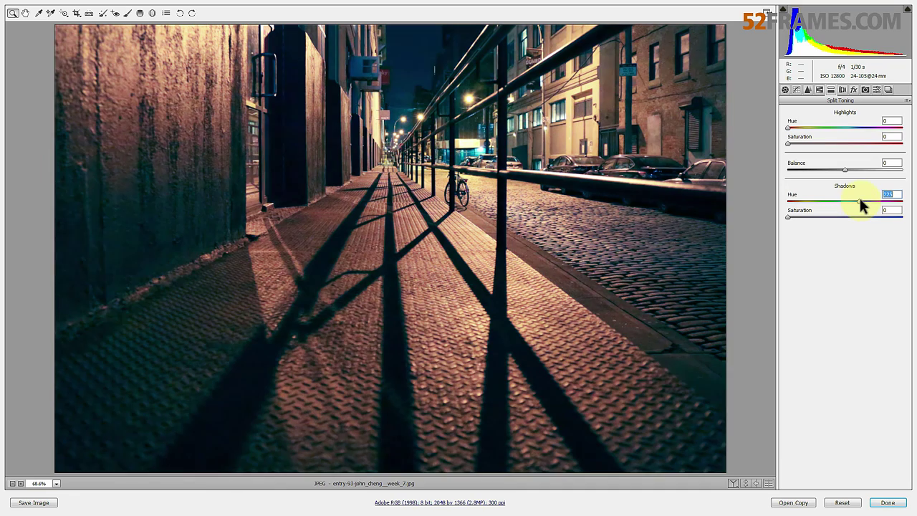
{"action": "left_click_drag", "start_coordinate": [859, 201], "coordinate": [858, 199]}
{"action": "left_click_drag", "start_coordinate": [858, 199], "coordinate": [857, 198]}
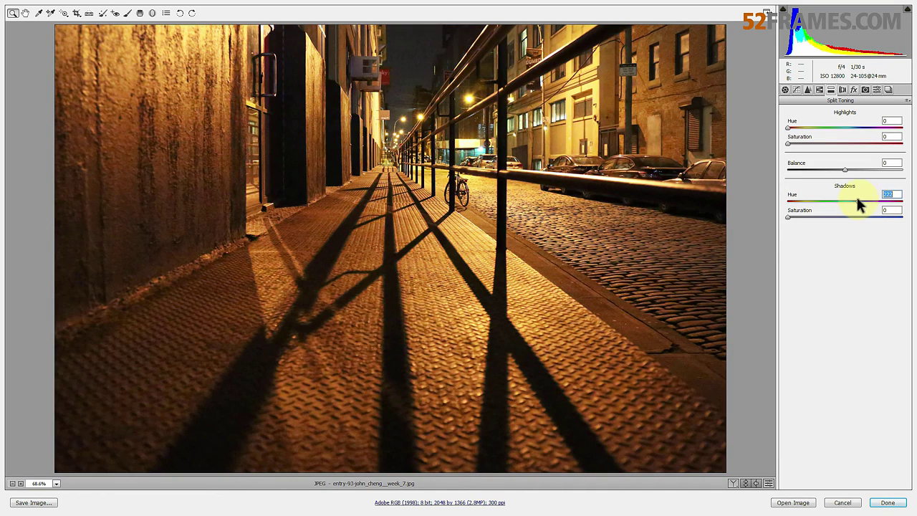
{"action": "left_click", "coordinate": [789, 216]}
{"action": "left_click_drag", "start_coordinate": [792, 216], "coordinate": [884, 218]}
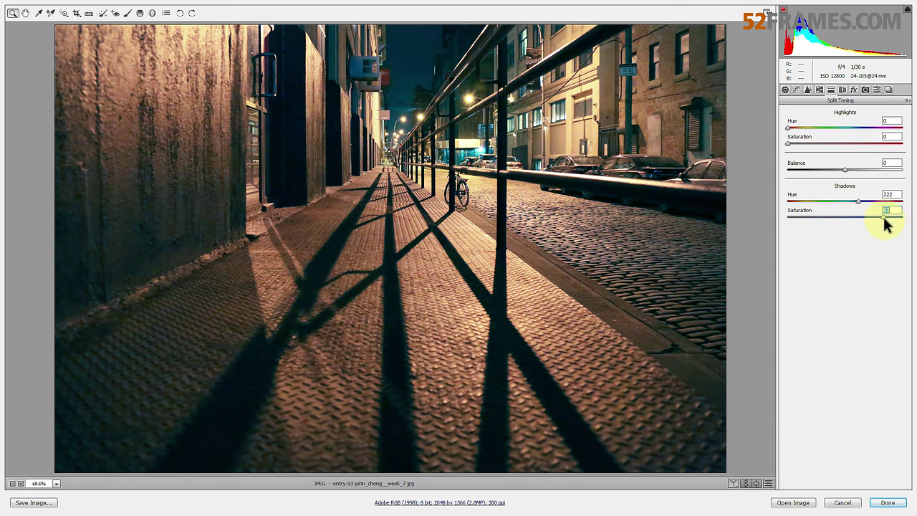
{"action": "left_click_drag", "start_coordinate": [845, 170], "coordinate": [866, 172]}
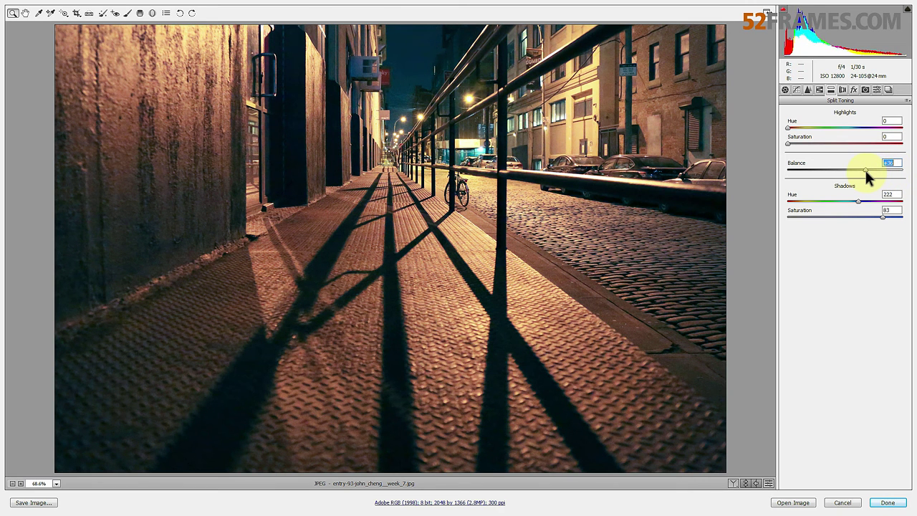
{"action": "key", "text": "p"}
{"action": "key", "text": "p"}
{"action": "key", "text": "p"}
In the point tone curve, lift the Blue curve's black point and boost Red in the brightest tones
{"action": "left_click", "coordinate": [795, 89]}
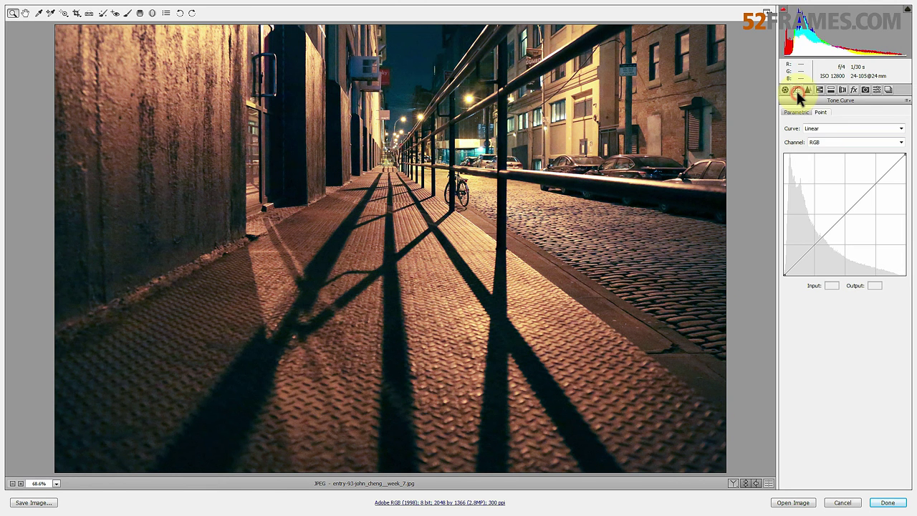
{"action": "left_click", "coordinate": [816, 141]}
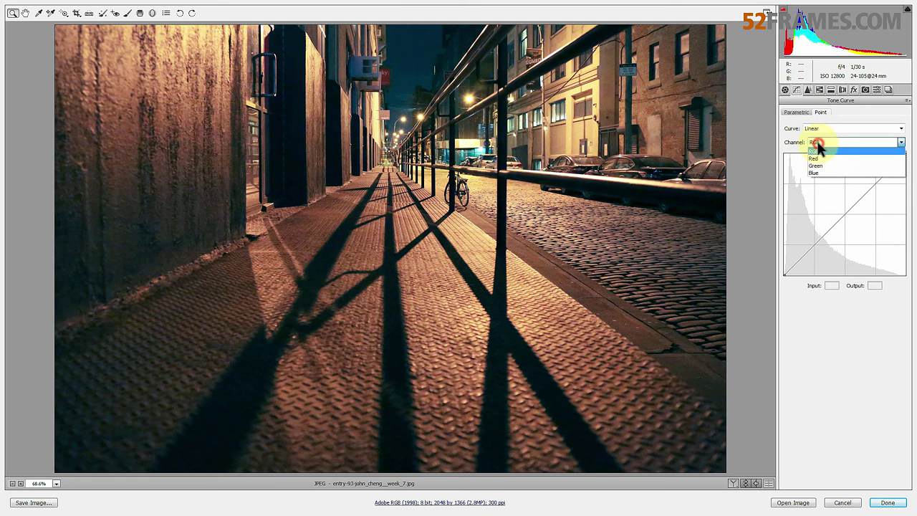
{"action": "left_click", "coordinate": [821, 172]}
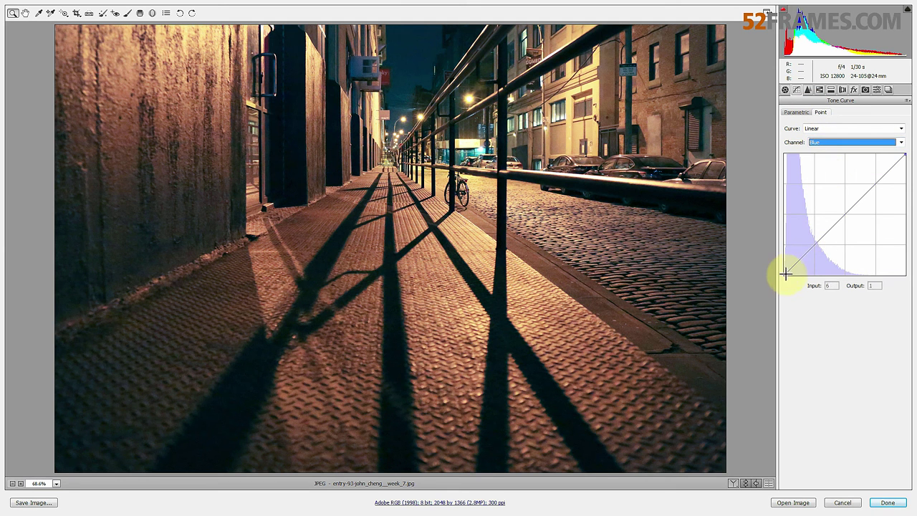
{"action": "left_click_drag", "start_coordinate": [783, 273], "coordinate": [779, 268]}
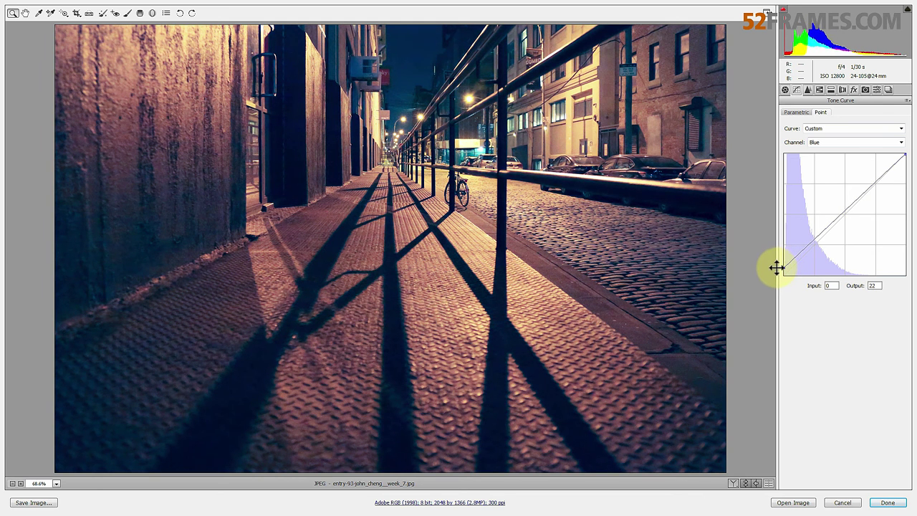
{"action": "left_click", "coordinate": [825, 141]}
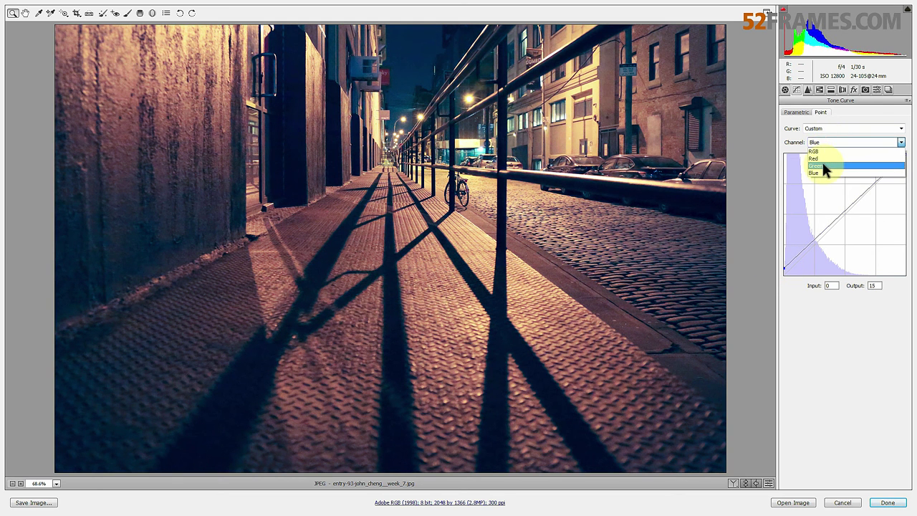
{"action": "left_click", "coordinate": [823, 158]}
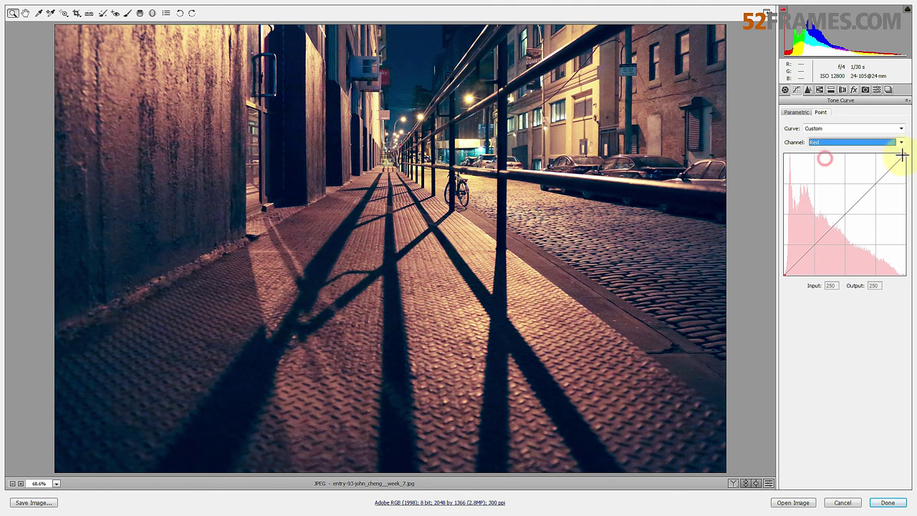
{"action": "left_click_drag", "start_coordinate": [906, 154], "coordinate": [901, 151]}
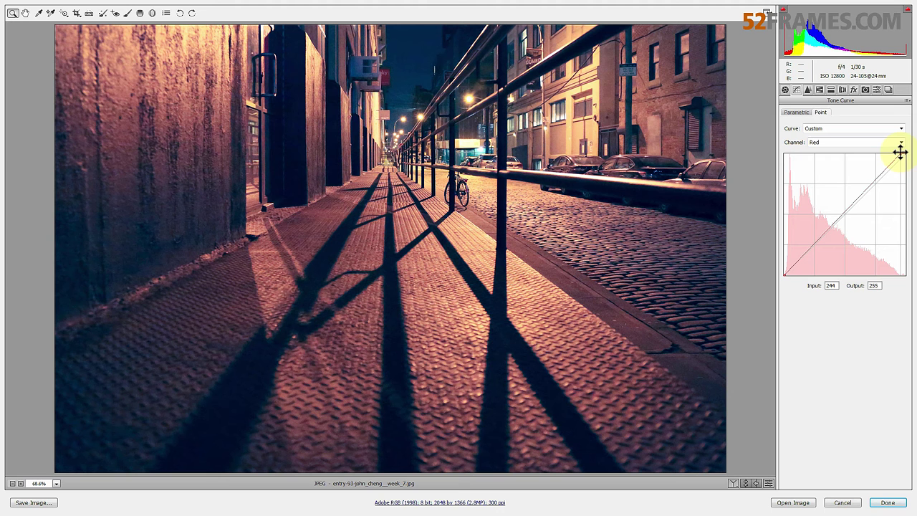
Raise the Green curve's shadow point to output 13 and compare with the original photo
{"action": "left_click", "coordinate": [831, 142]}
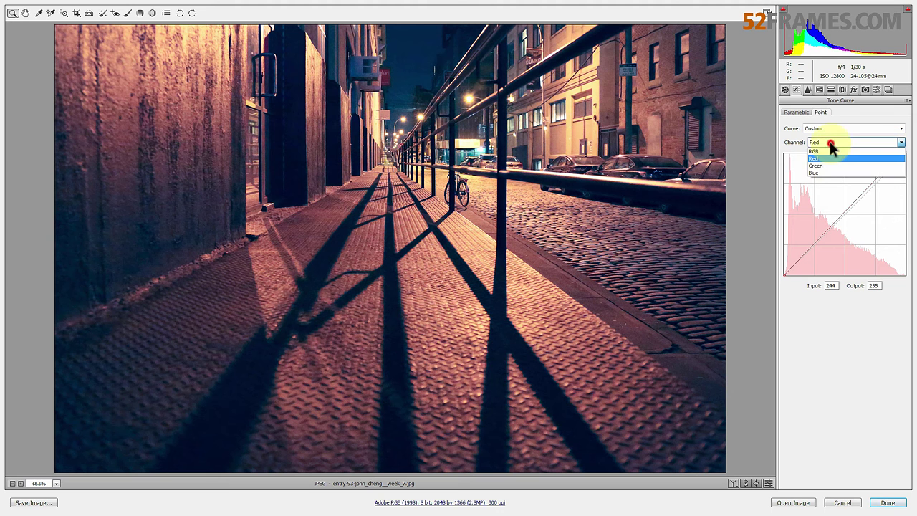
{"action": "left_click", "coordinate": [826, 167]}
{"action": "left_click_drag", "start_coordinate": [783, 272], "coordinate": [783, 269]}
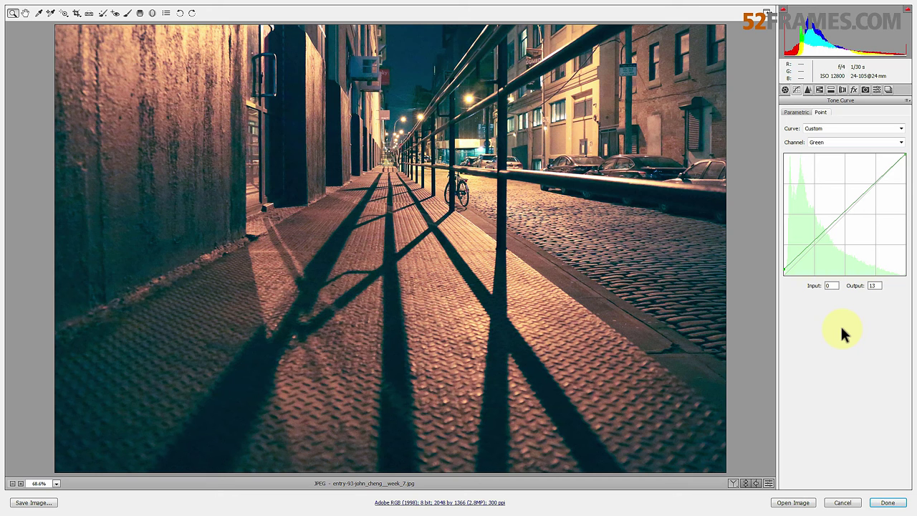
{"action": "key", "text": "p"}
{"action": "key", "text": "p"}
{"action": "key", "text": "p"}
{"action": "key", "text": "p"}
{"action": "key", "text": "p"}
{"action": "key", "text": "p"}
{"action": "left_click", "coordinate": [842, 89]}
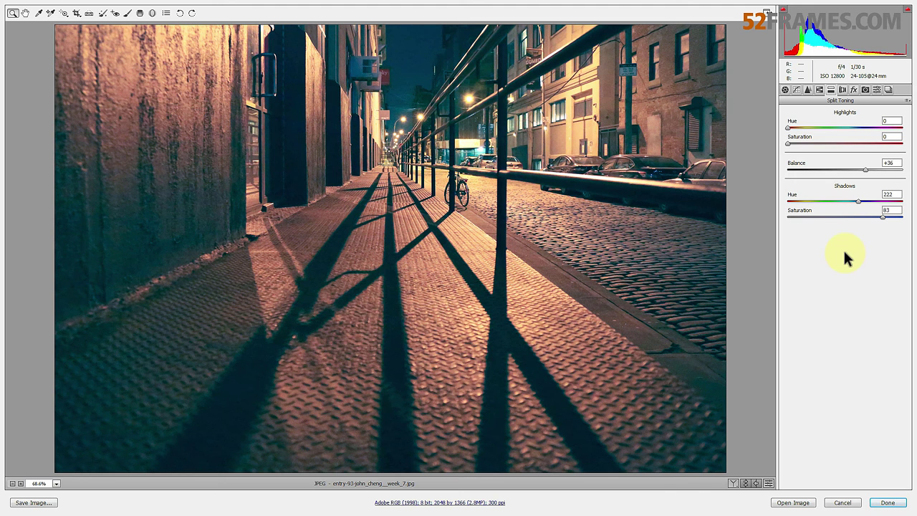
Leave the blue-shadowed alley photo in Camera Raw and switch to the web browser
{"action": "key", "text": "alt+Tab"}
{"action": "key", "text": "alt+Tab"}
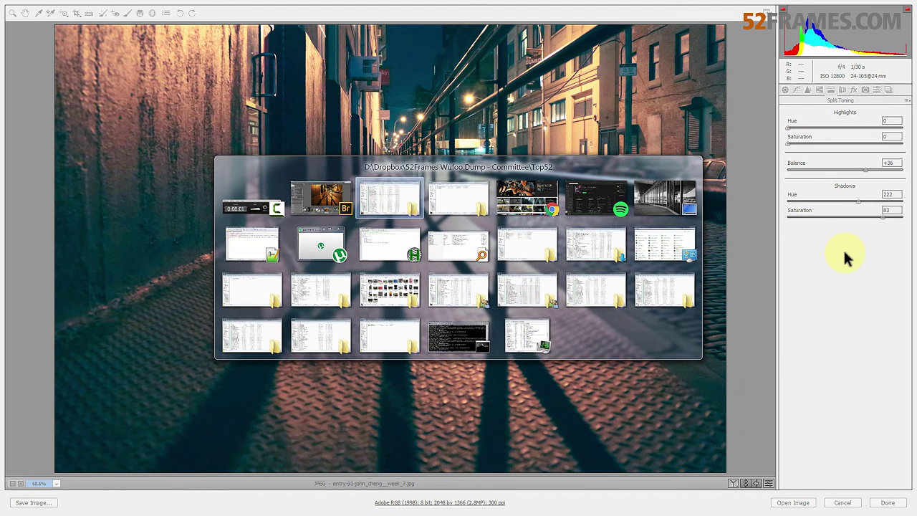
Search Google for 'the guy who like swallowed a pill and then got smart and stuff' and show All results
{"action": "scroll", "coordinate": [846, 252], "scroll_direction": "up", "scroll_amount": 15}
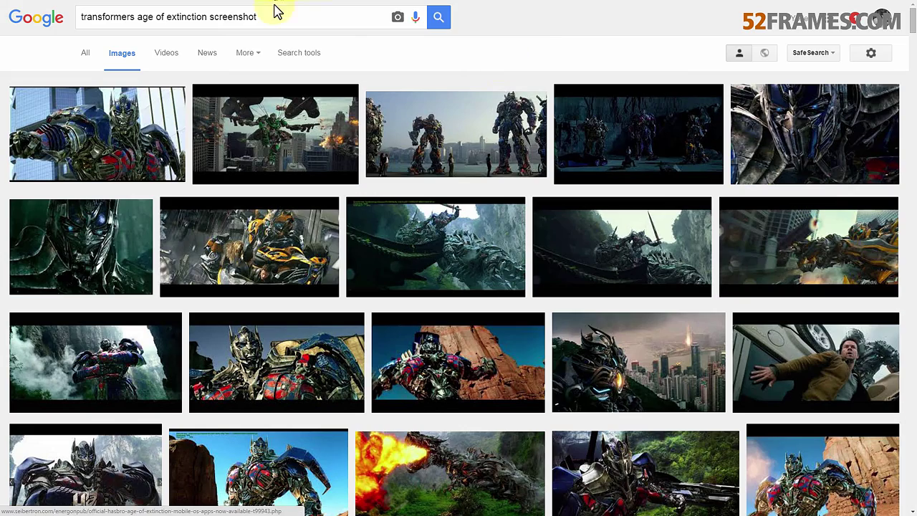
{"action": "triple_click", "coordinate": [272, 14]}
{"action": "key", "text": "F11"}
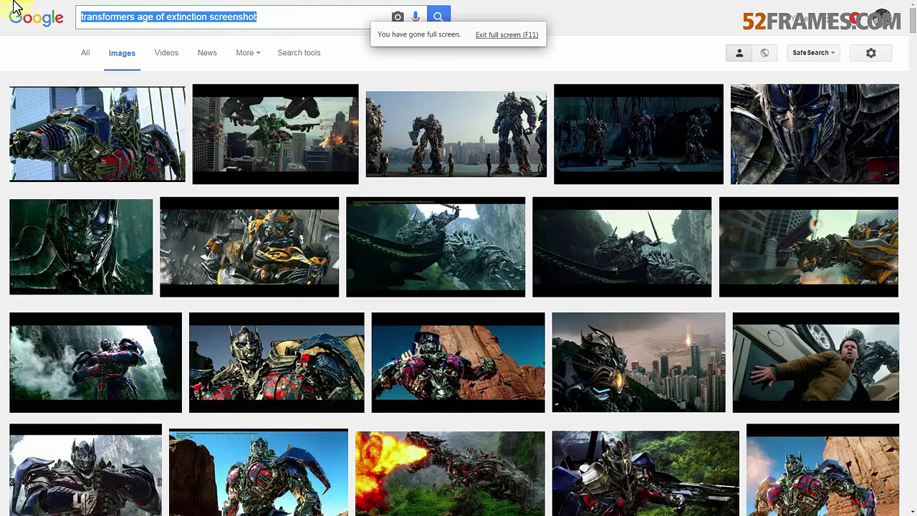
{"action": "type", "text": "the guy who"}
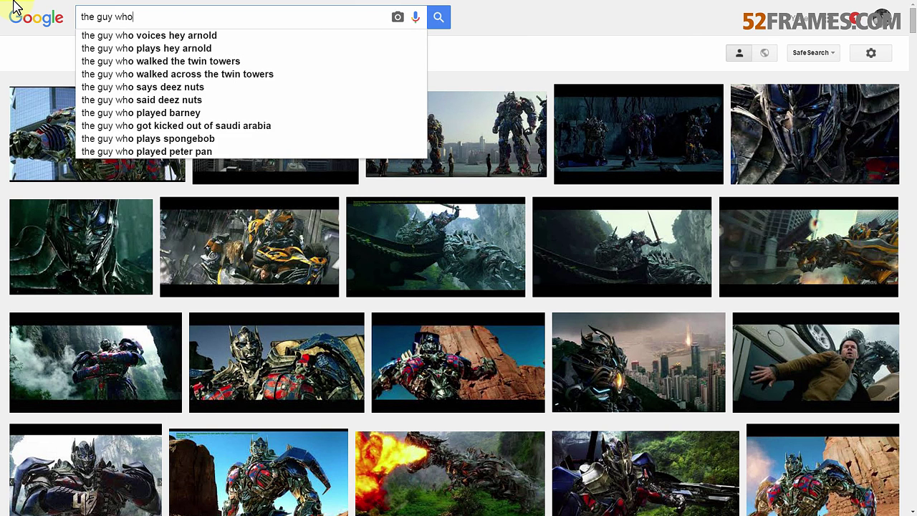
{"action": "type", "text": " like swallowe"}
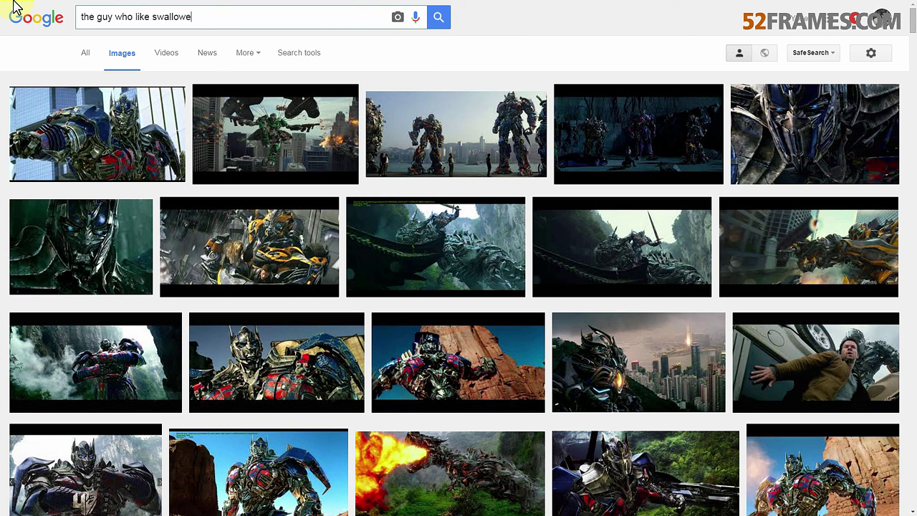
{"action": "type", "text": "d a pill and then got smart and stuff"}
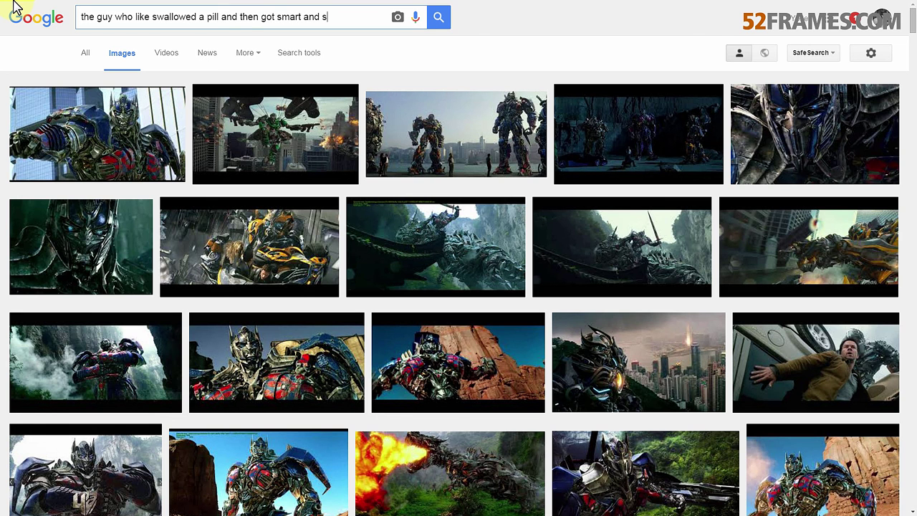
{"action": "key", "text": "Return"}
{"action": "key", "text": "F11"}
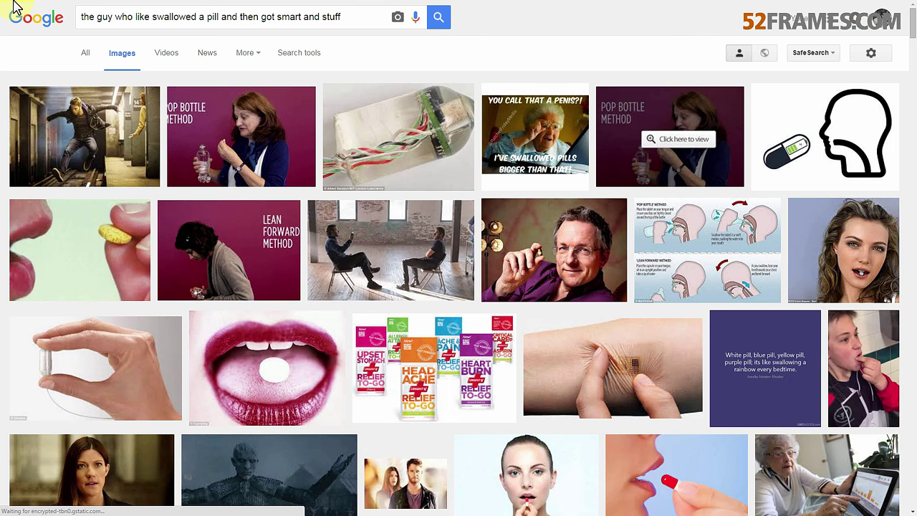
{"action": "left_click", "coordinate": [83, 54]}
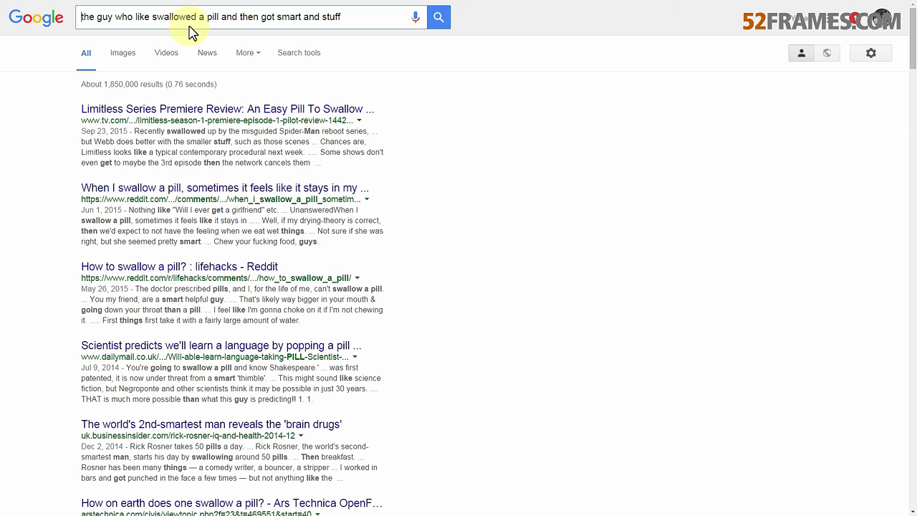
Replace the query with 'limitless' and run the 'limitless movie' suggestion
{"action": "triple_click", "coordinate": [189, 27]}
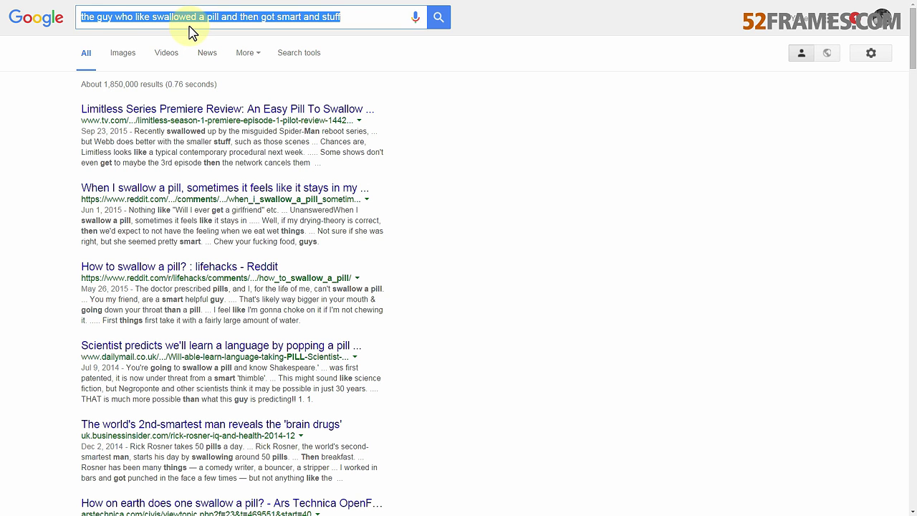
{"action": "type", "text": "limitless"}
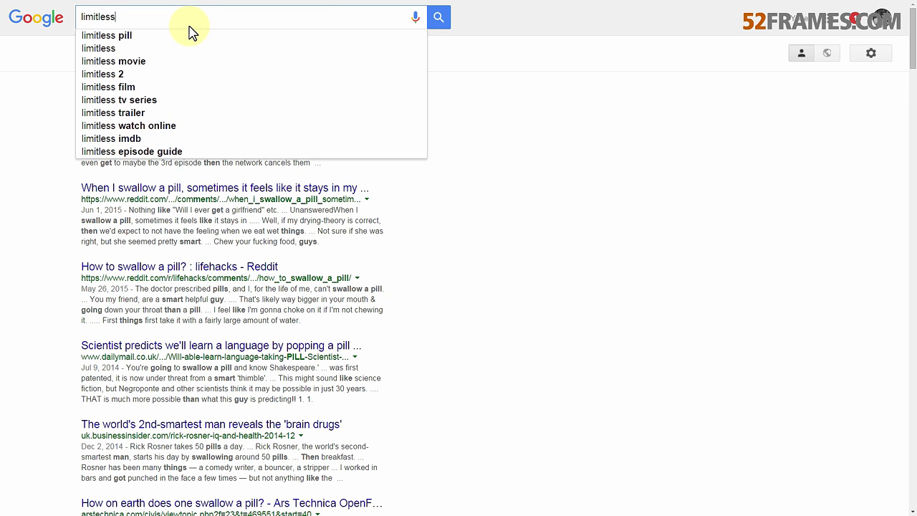
{"action": "key", "text": "Down"}
{"action": "key", "text": "Down"}
{"action": "key", "text": "Down"}
{"action": "key", "text": "Return"}
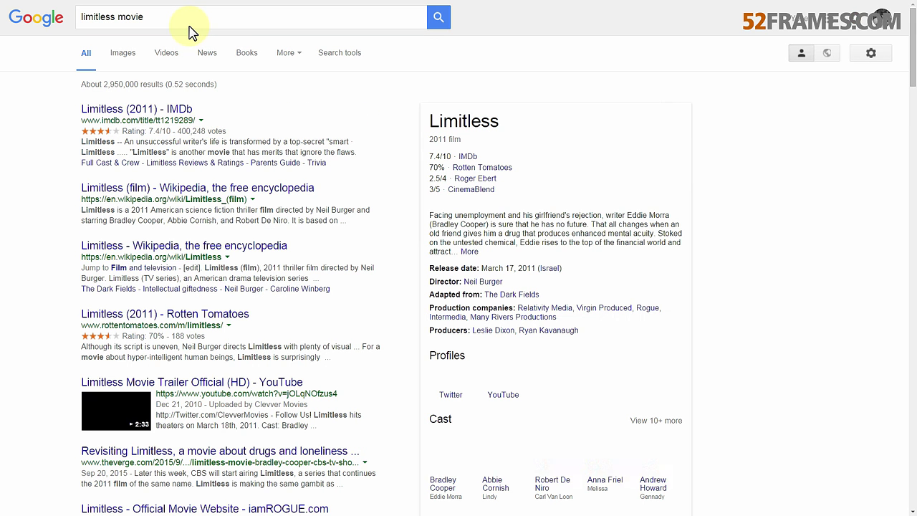
Show image results for Limitless and preview the Villa and green-jacket diner stills
{"action": "left_click", "coordinate": [127, 57]}
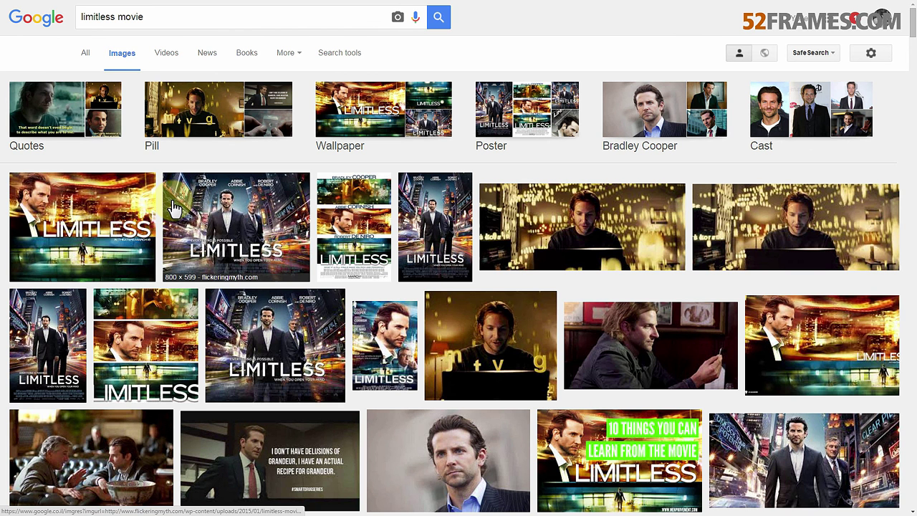
{"action": "scroll", "coordinate": [172, 208], "scroll_direction": "down", "scroll_amount": 1}
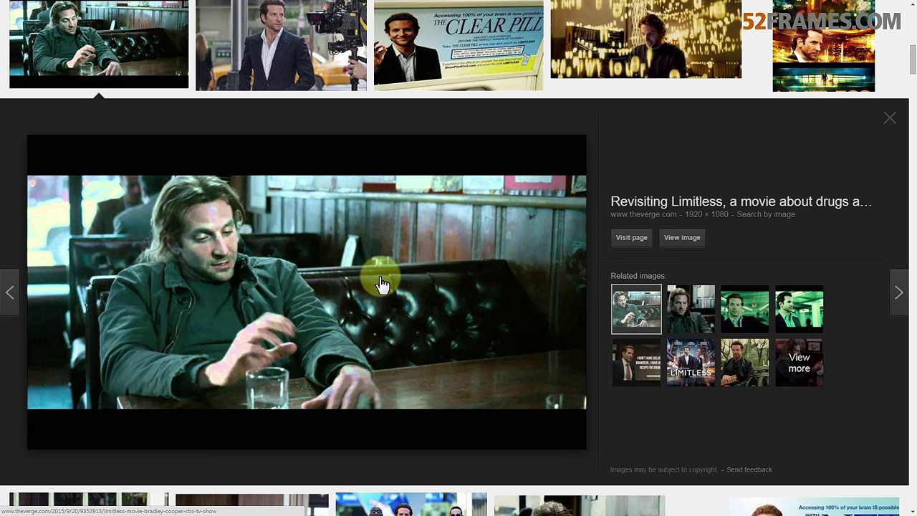
{"action": "scroll", "coordinate": [382, 285], "scroll_direction": "down", "scroll_amount": 3}
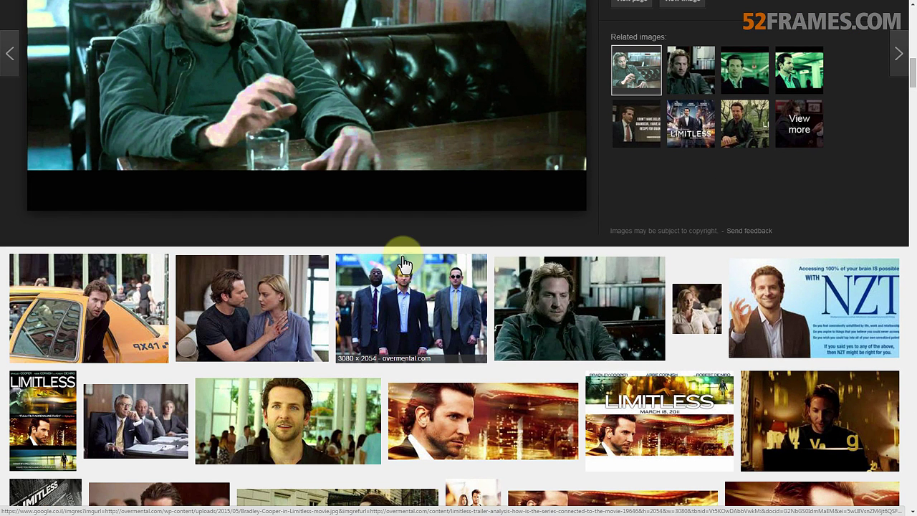
{"action": "left_click", "coordinate": [288, 408]}
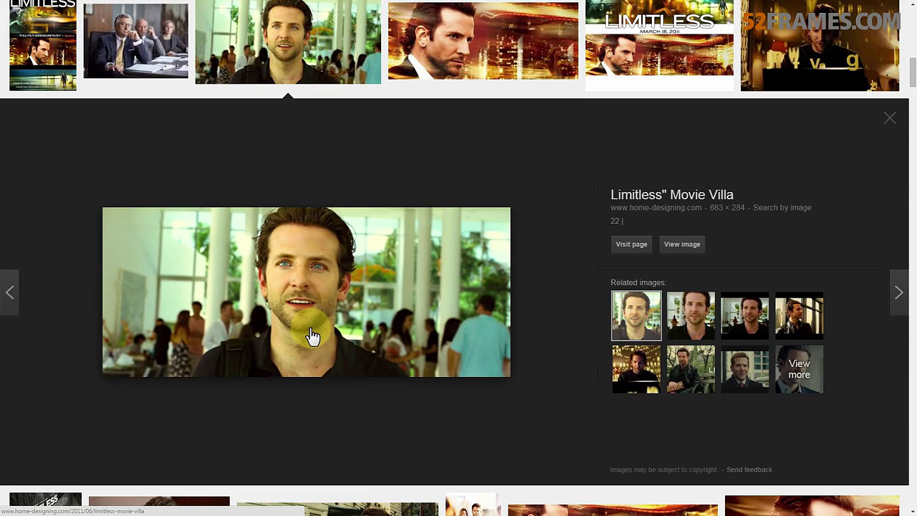
{"action": "scroll", "coordinate": [313, 337], "scroll_direction": "down", "scroll_amount": 1}
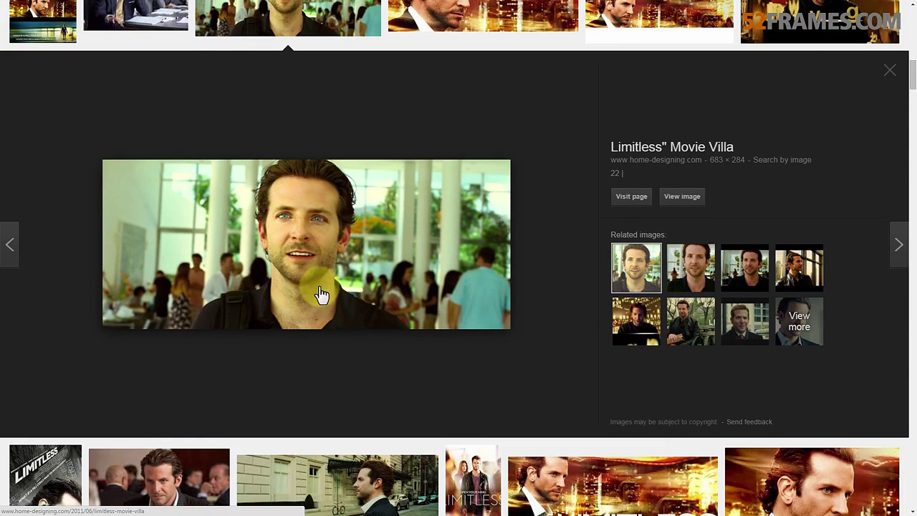
{"action": "scroll", "coordinate": [326, 316], "scroll_direction": "up", "scroll_amount": 5}
{"action": "scroll", "coordinate": [333, 332], "scroll_direction": "up", "scroll_amount": 3}
{"action": "left_click", "coordinate": [124, 341]}
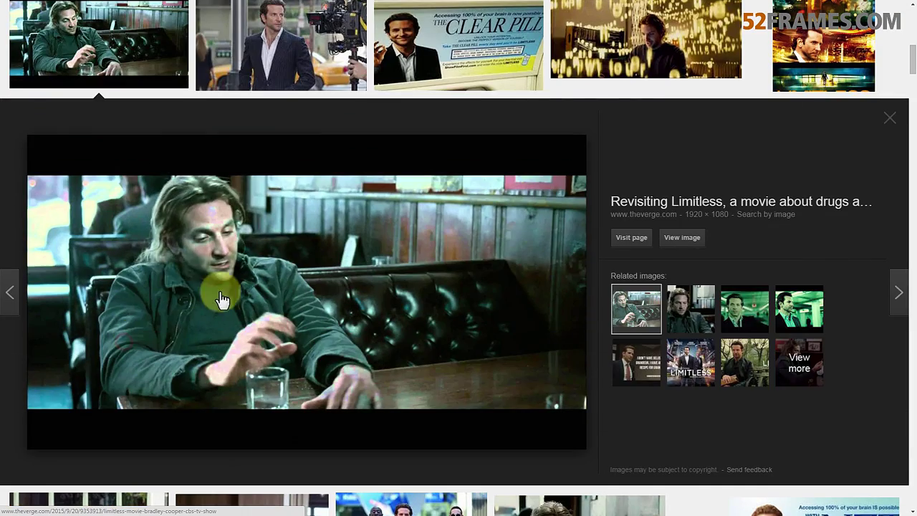
Preview the Villa, swimming and street close-up stills, then return to Camera Raw
{"action": "scroll", "coordinate": [351, 351], "scroll_direction": "up", "scroll_amount": 7}
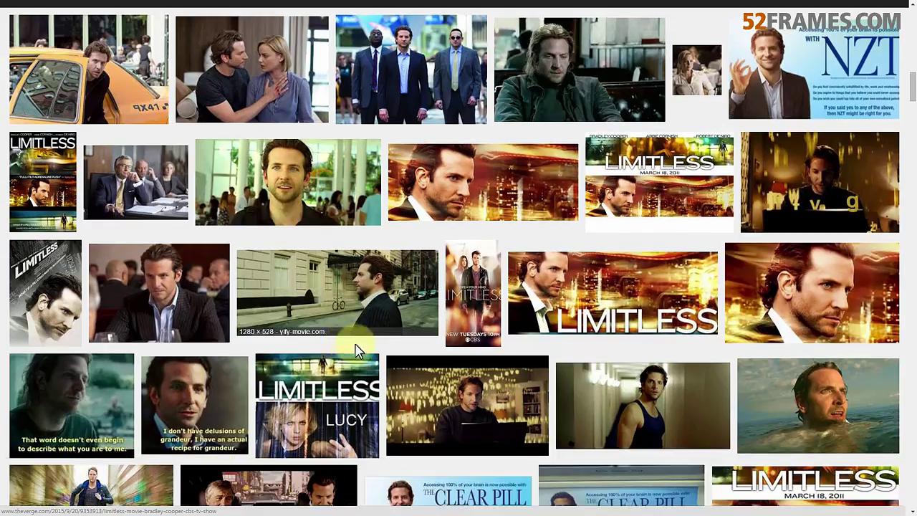
{"action": "left_click", "coordinate": [295, 208]}
{"action": "scroll", "coordinate": [386, 369], "scroll_direction": "down", "scroll_amount": 3}
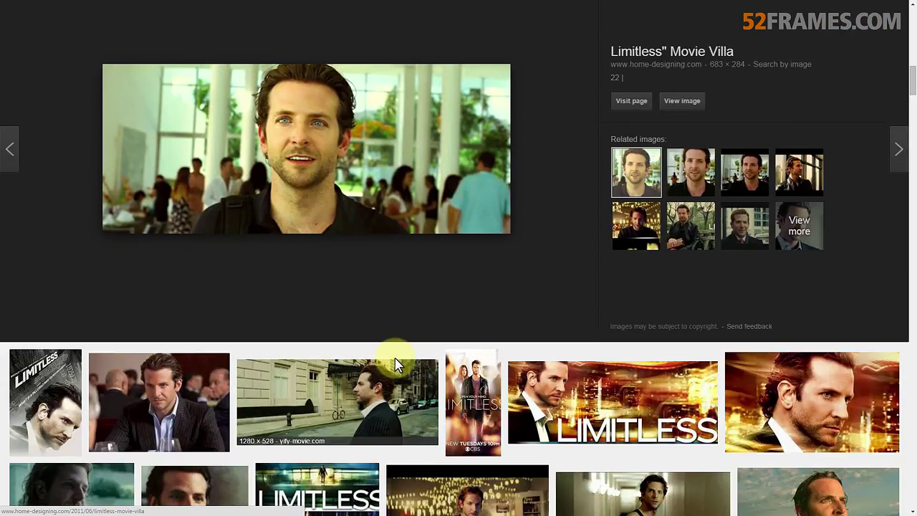
{"action": "scroll", "coordinate": [387, 358], "scroll_direction": "down", "scroll_amount": 2}
{"action": "scroll", "coordinate": [337, 333], "scroll_direction": "down", "scroll_amount": 1}
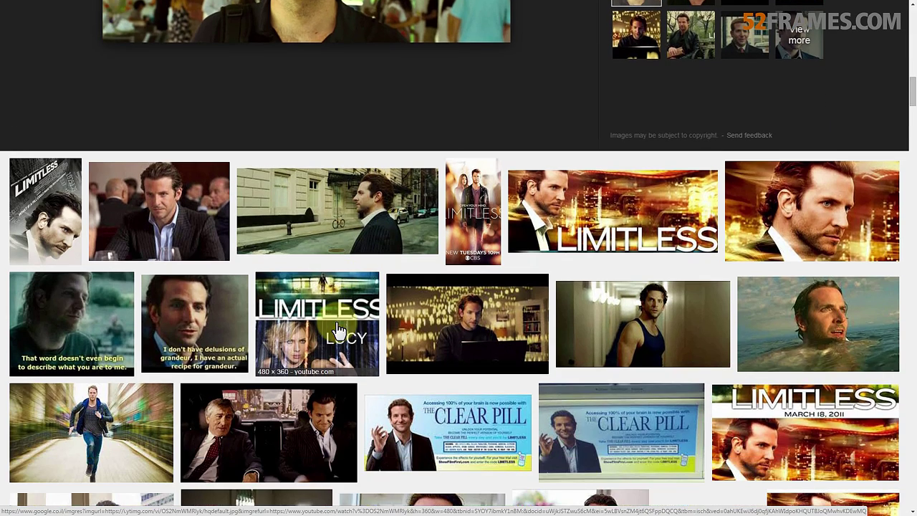
{"action": "left_click", "coordinate": [788, 322]}
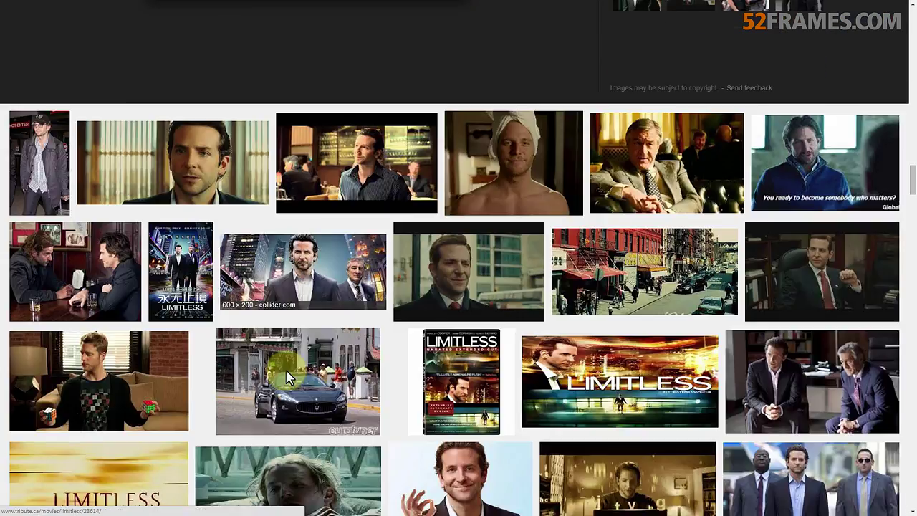
{"action": "left_click", "coordinate": [473, 282]}
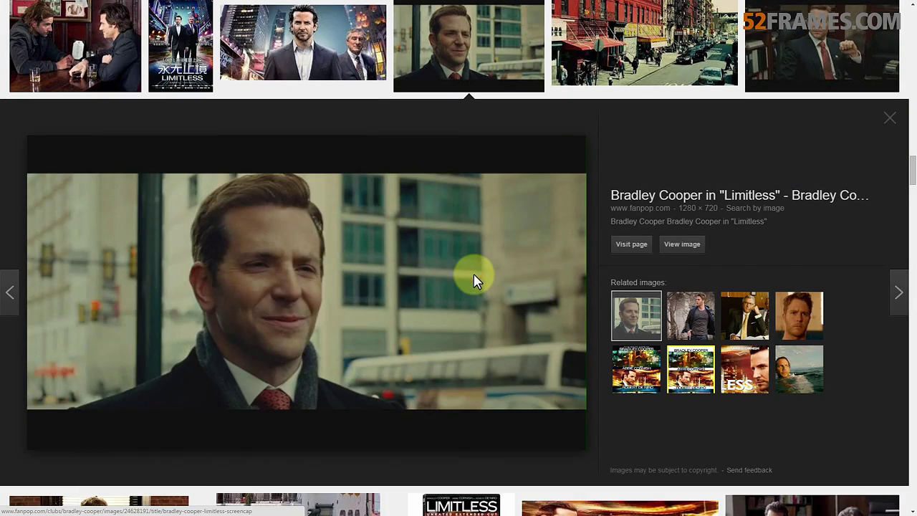
{"action": "scroll", "coordinate": [473, 282], "scroll_direction": "down", "scroll_amount": 5}
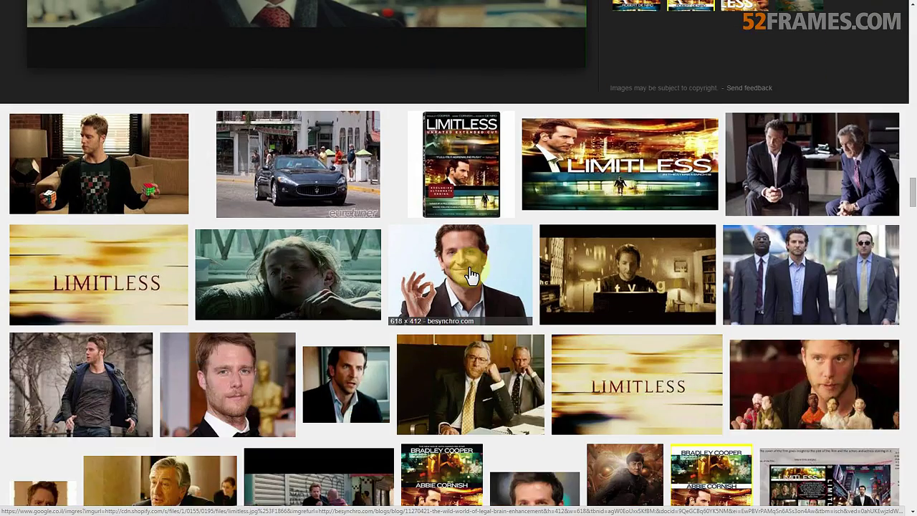
{"action": "scroll", "coordinate": [471, 275], "scroll_direction": "up", "scroll_amount": 3}
{"action": "scroll", "coordinate": [471, 274], "scroll_direction": "down", "scroll_amount": 3}
{"action": "key", "text": "alt+Tab"}
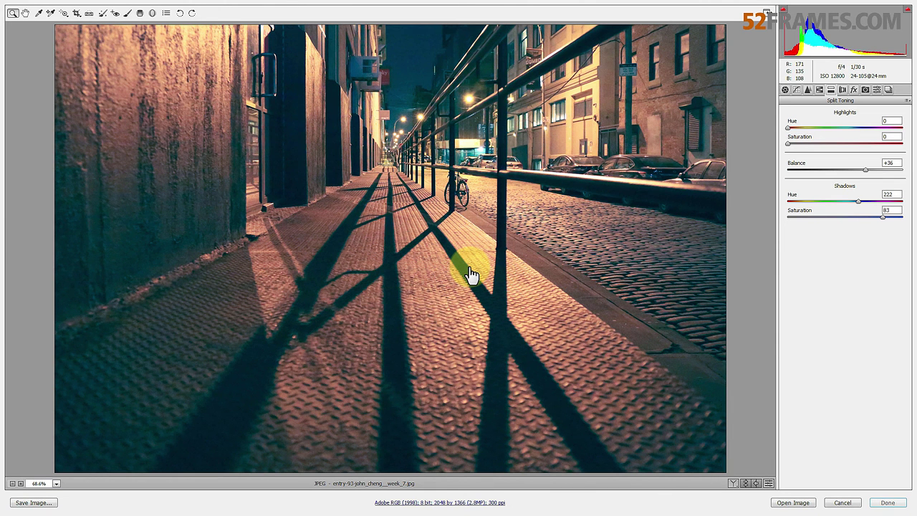